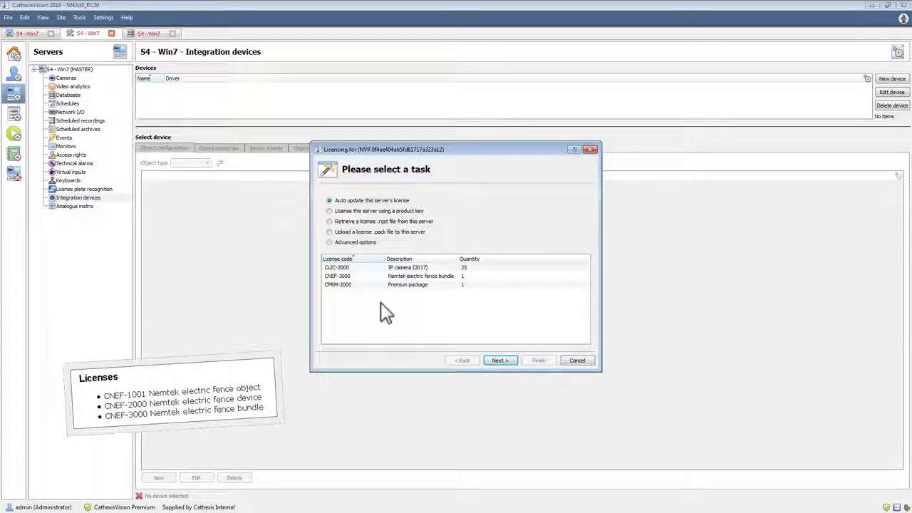
Dismiss the licensing dialog and start a new integration device using the Nemtek Electric Fence driver
{"action": "left_click", "coordinate": [579, 360]}
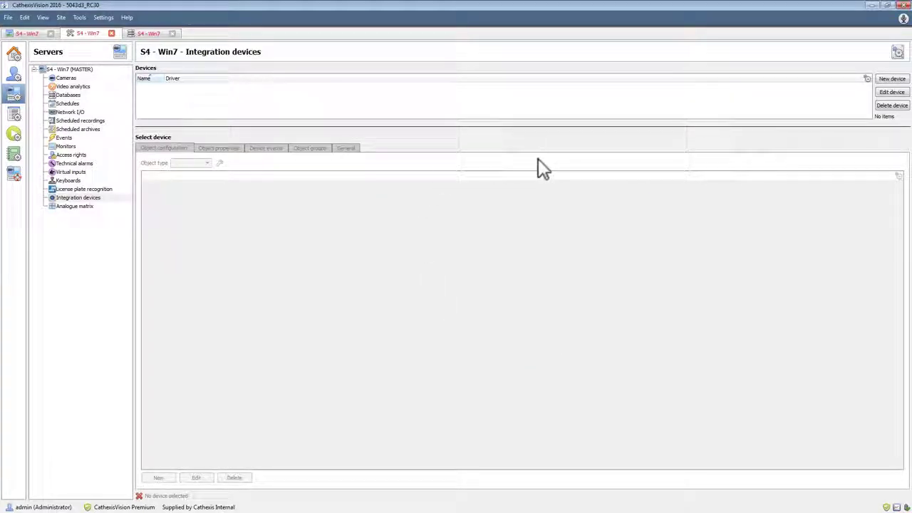
{"action": "left_click", "coordinate": [891, 79]}
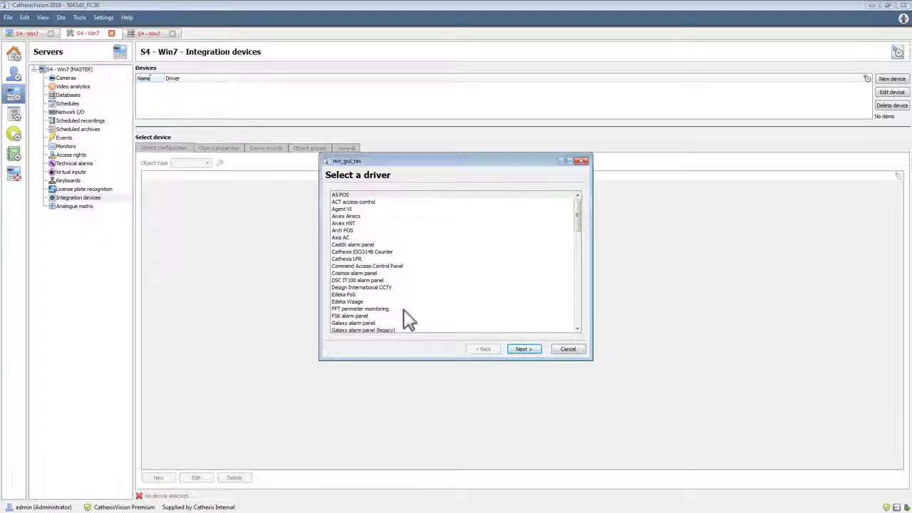
{"action": "scroll", "coordinate": [404, 311], "scroll_direction": "down", "scroll_amount": 7}
{"action": "scroll", "coordinate": [403, 311], "scroll_direction": "down", "scroll_amount": 1}
{"action": "left_click", "coordinate": [377, 317]}
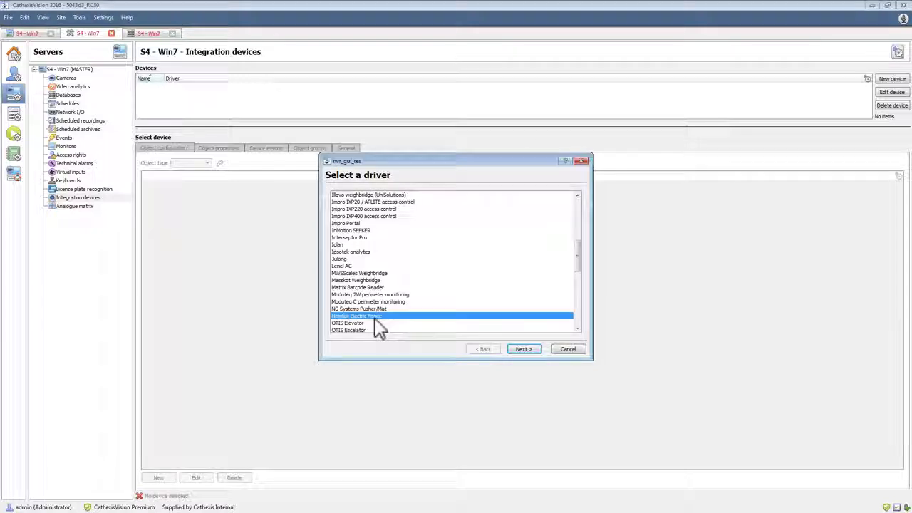
{"action": "left_click", "coordinate": [522, 349]}
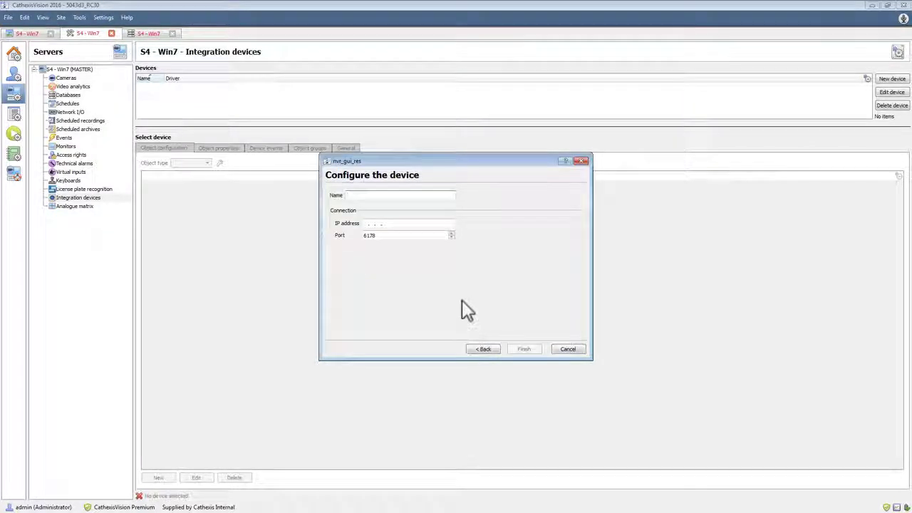
Name the device Nemtek, set its IP address to 192.168.3.69, and finish adding it
{"action": "type", "text": "Nemtek"}
{"action": "key", "text": "Tab"}
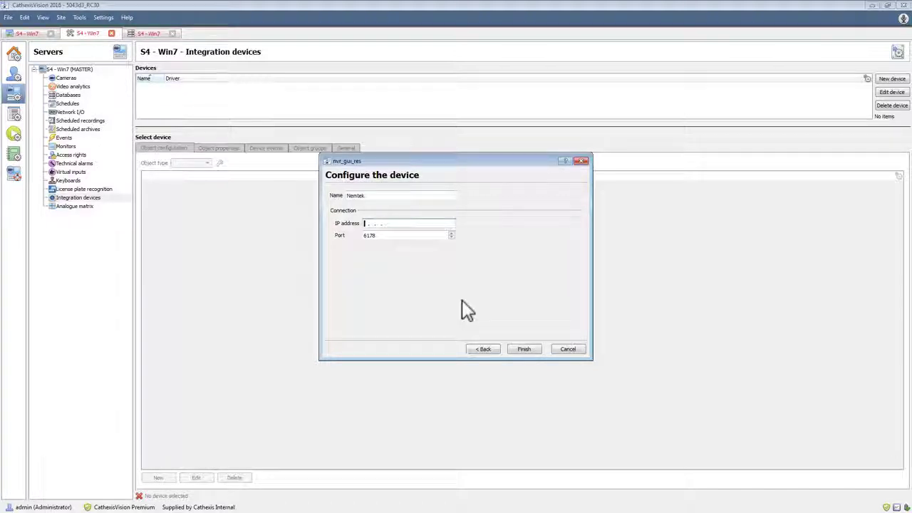
{"action": "type", "text": "192.168.3 ."}
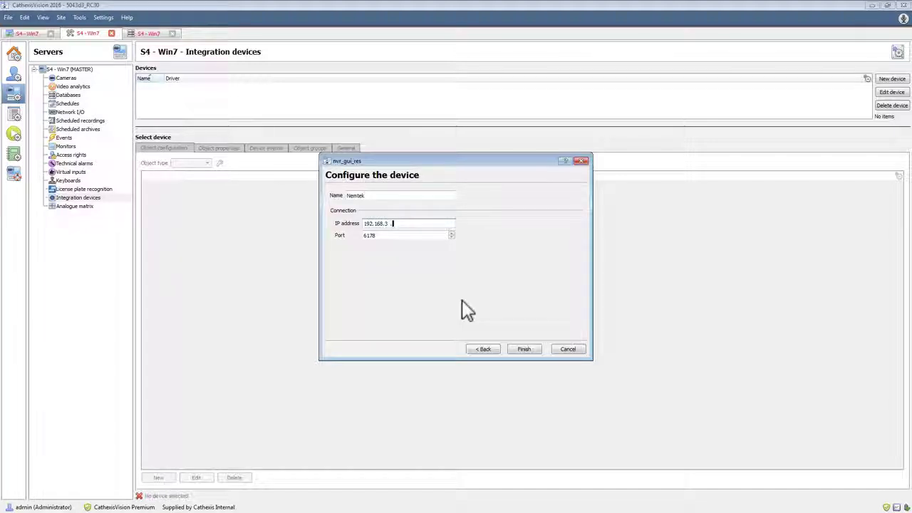
{"action": "type", "text": "69"}
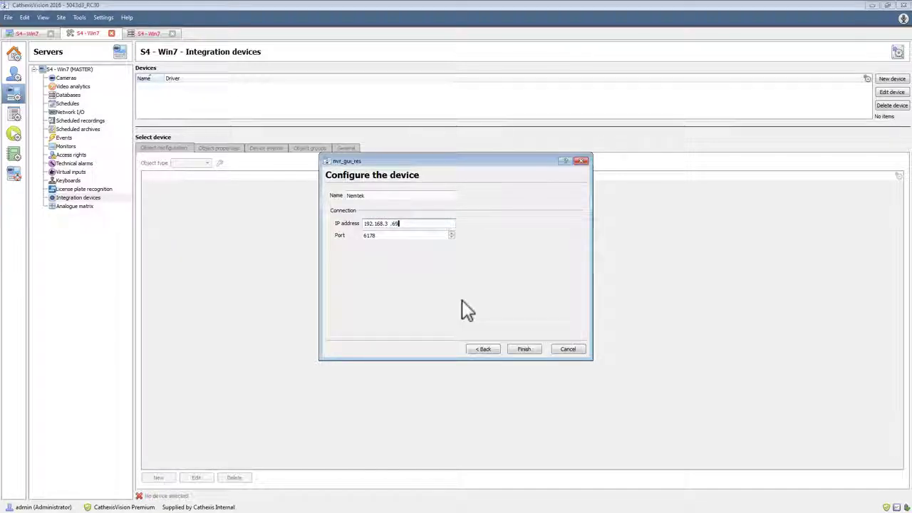
{"action": "left_click", "coordinate": [525, 350]}
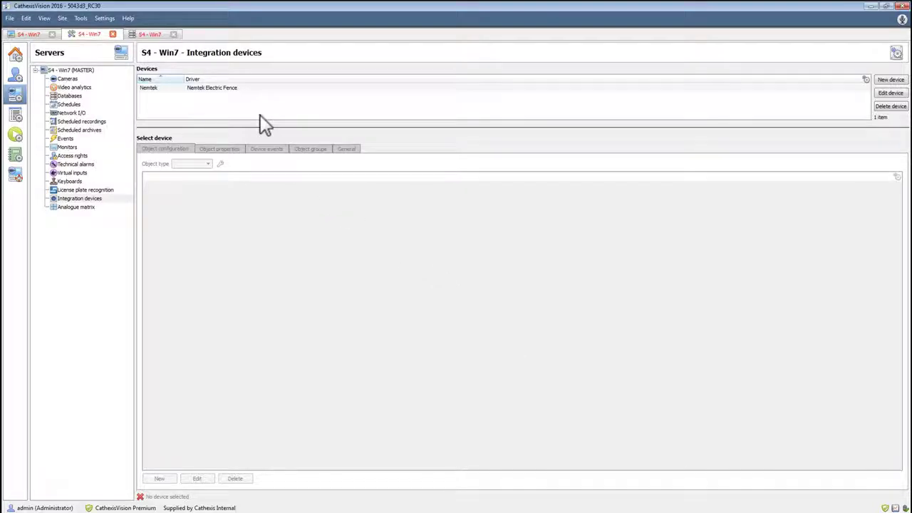
Open the Nemtek device's configuration and examine its object list and the energizers' properties and available commands
{"action": "left_click", "coordinate": [251, 90]}
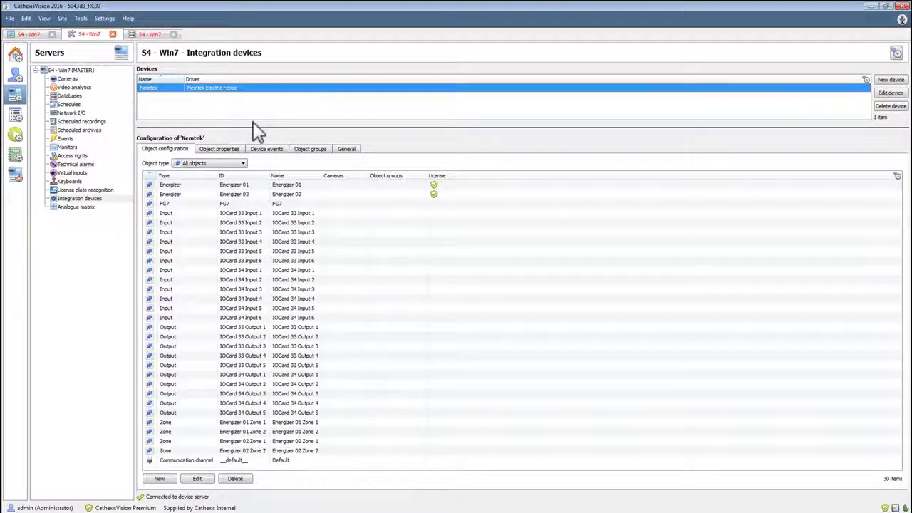
{"action": "left_click", "coordinate": [209, 206]}
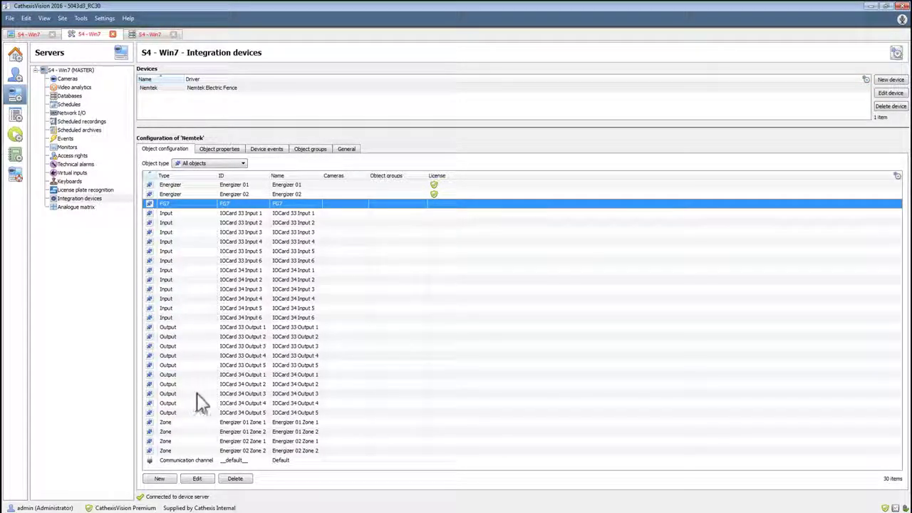
{"action": "left_click", "coordinate": [229, 151]}
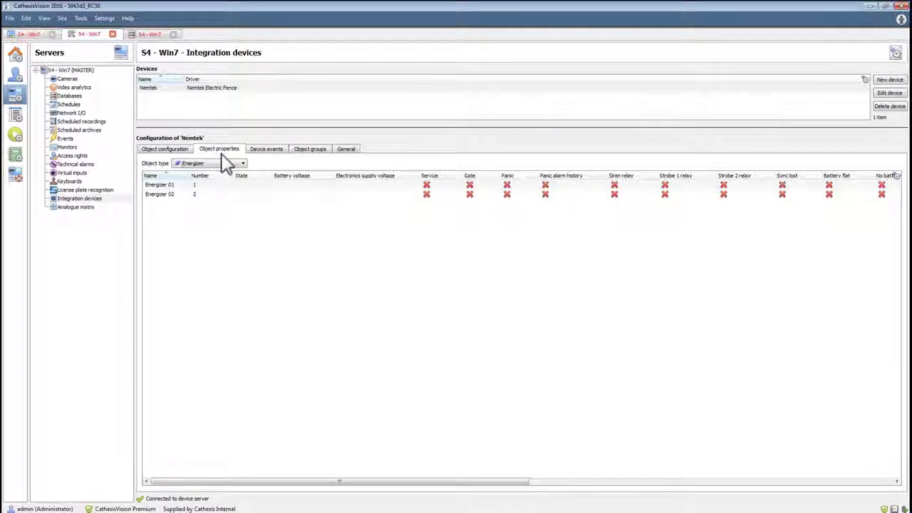
{"action": "right_click", "coordinate": [257, 188]}
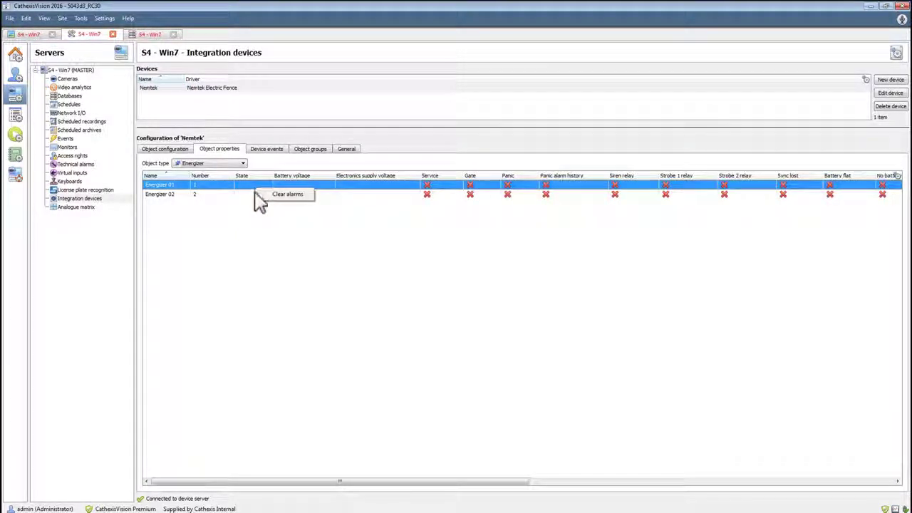
{"action": "right_click", "coordinate": [254, 194]}
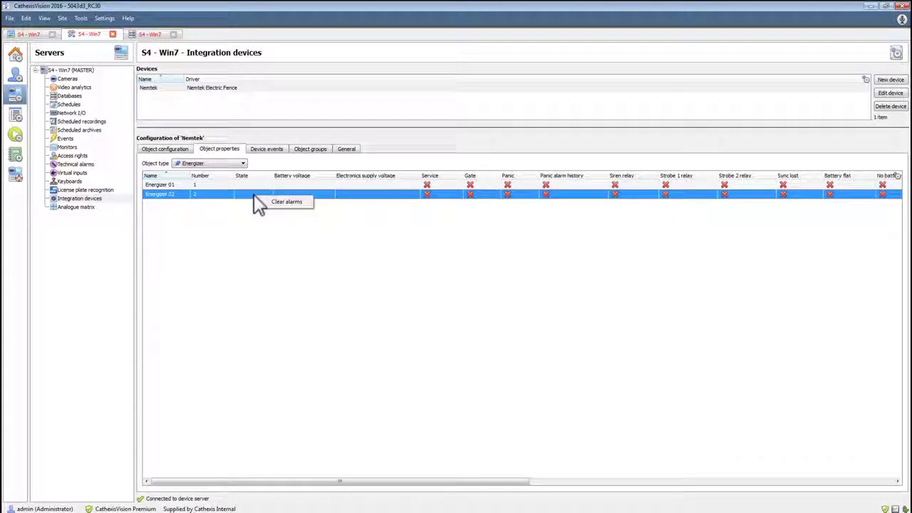
{"action": "left_click", "coordinate": [235, 228]}
{"action": "left_click_drag", "start_coordinate": [405, 489], "coordinate": [387, 495]}
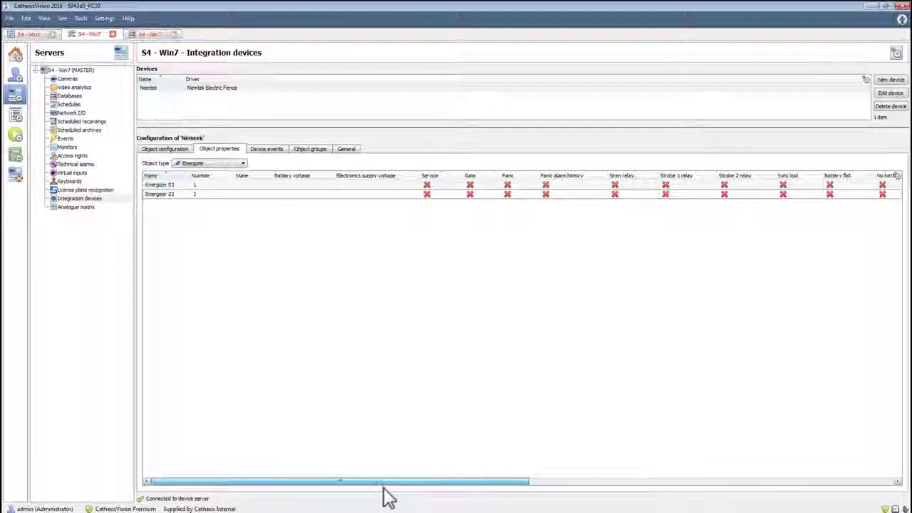
Examine the properties of the input and output objects and the command available for IOCard 33 Output 4
{"action": "left_click", "coordinate": [208, 164]}
{"action": "left_click", "coordinate": [216, 194]}
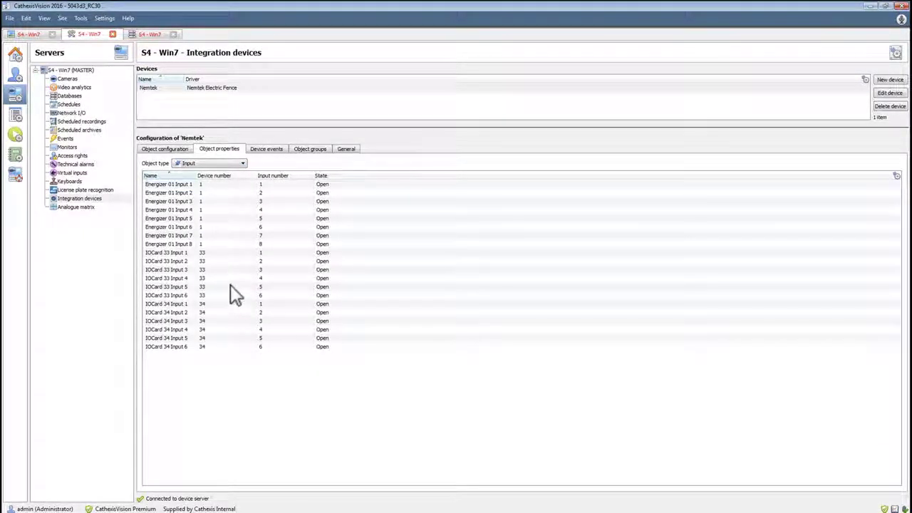
{"action": "left_click", "coordinate": [235, 214]}
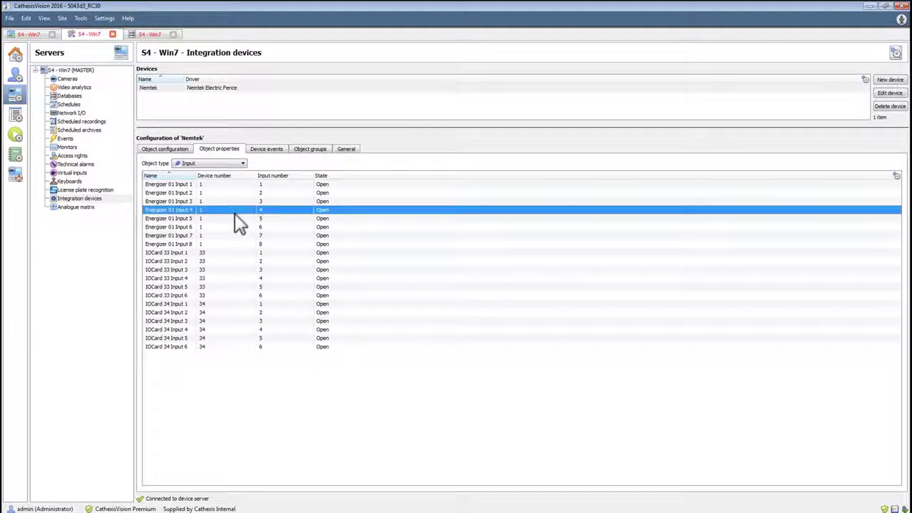
{"action": "left_click", "coordinate": [238, 253]}
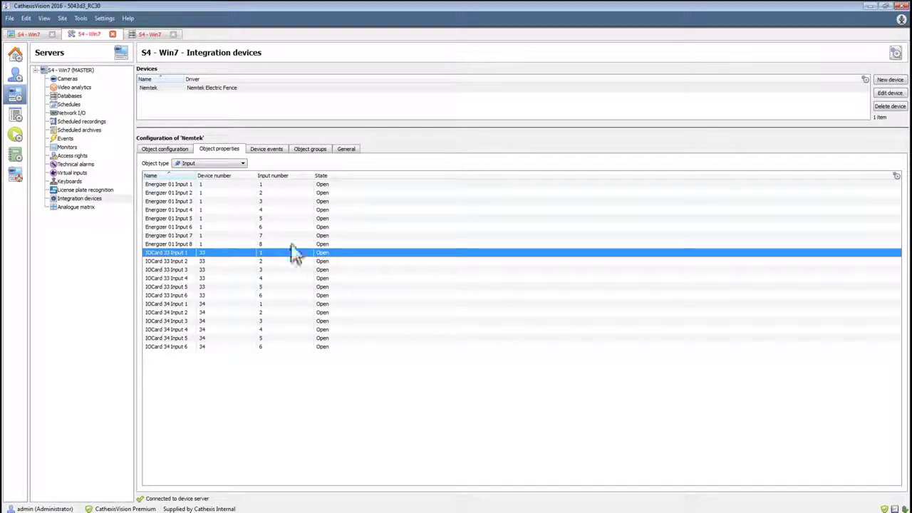
{"action": "left_click", "coordinate": [226, 163]}
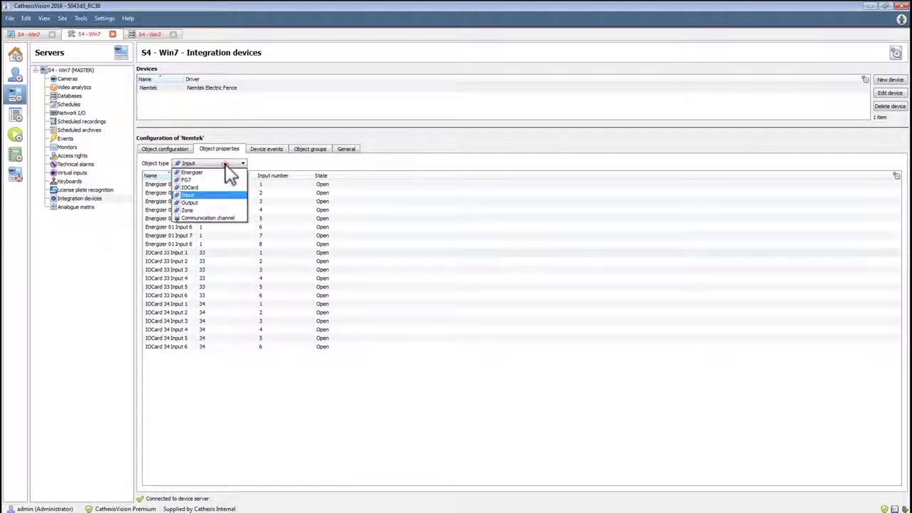
{"action": "left_click", "coordinate": [216, 201]}
{"action": "right_click", "coordinate": [238, 210]}
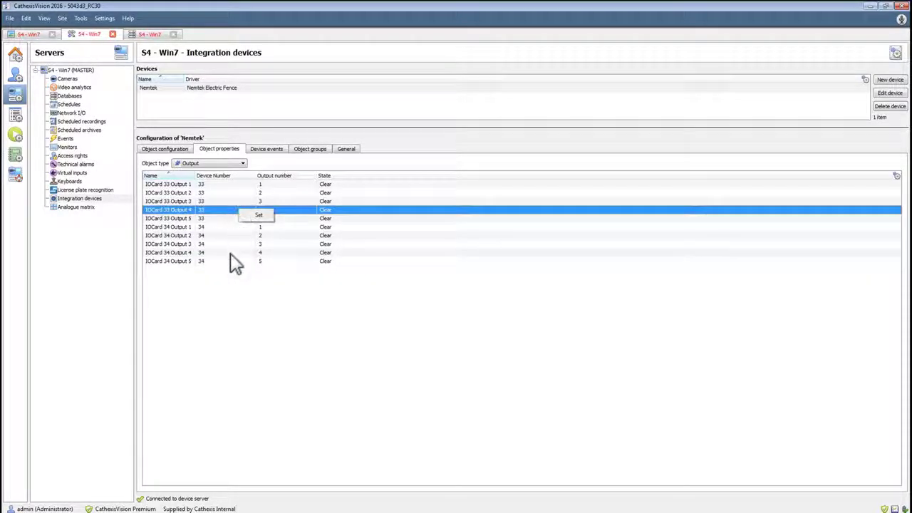
{"action": "left_click", "coordinate": [229, 280]}
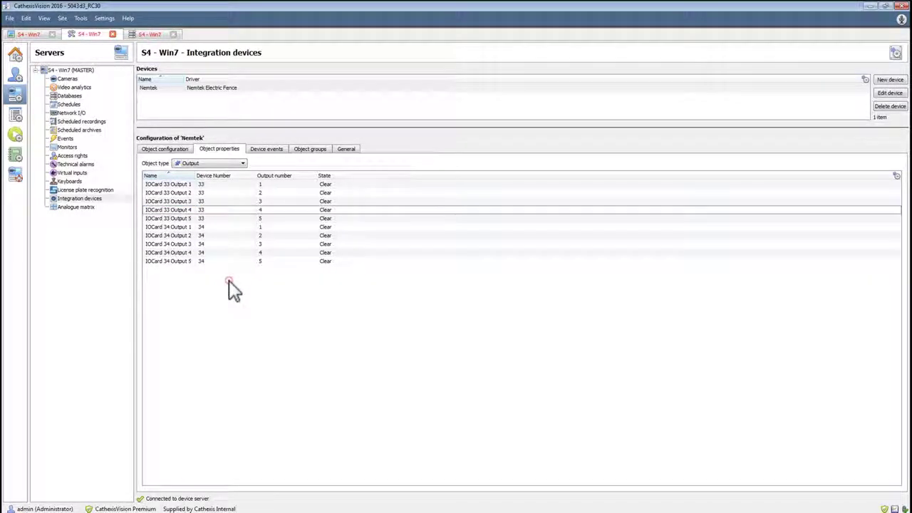
Examine the zone properties, the commands available for Energizer 01 Zone 1, and the communication channel's properties
{"action": "left_click", "coordinate": [242, 163]}
{"action": "left_click", "coordinate": [237, 212]}
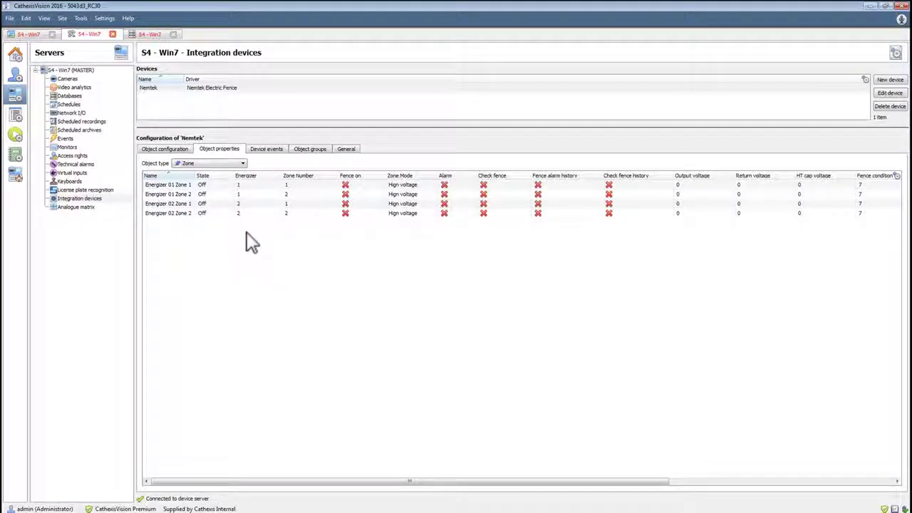
{"action": "right_click", "coordinate": [223, 186]}
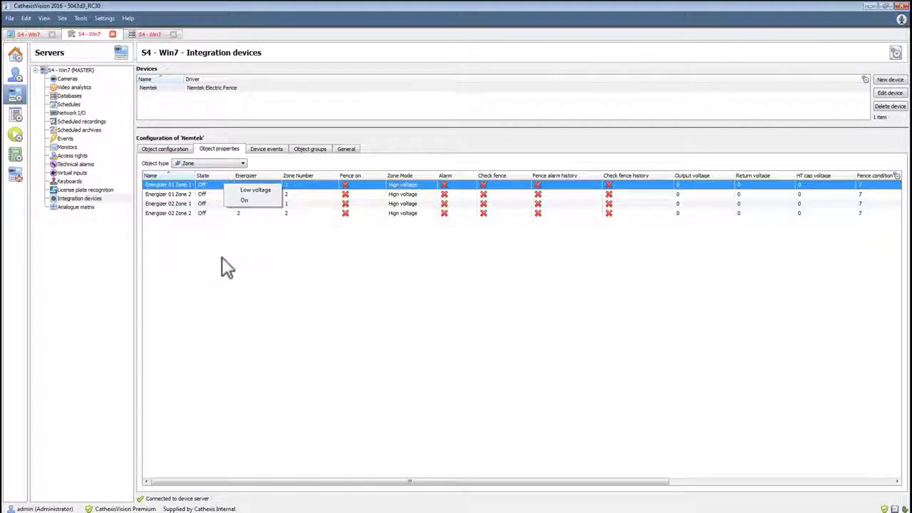
{"action": "left_click", "coordinate": [221, 256]}
{"action": "left_click", "coordinate": [215, 163]}
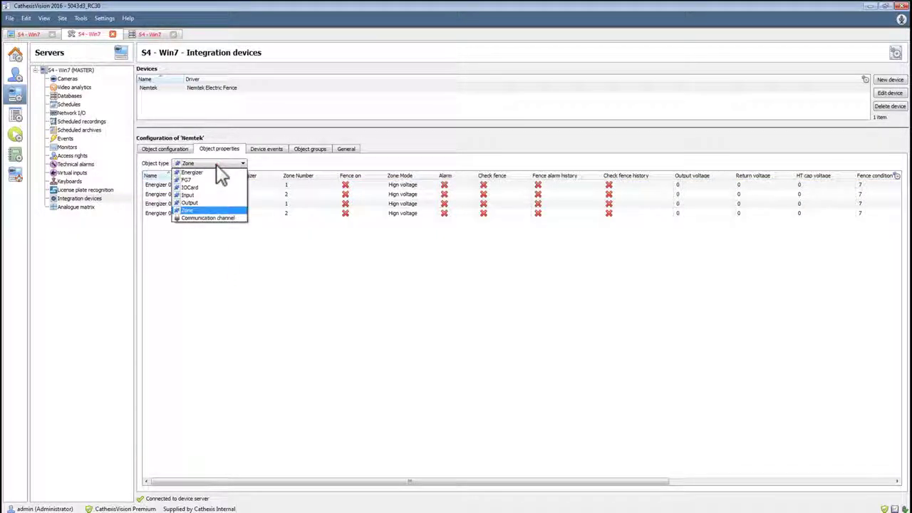
{"action": "left_click", "coordinate": [212, 218]}
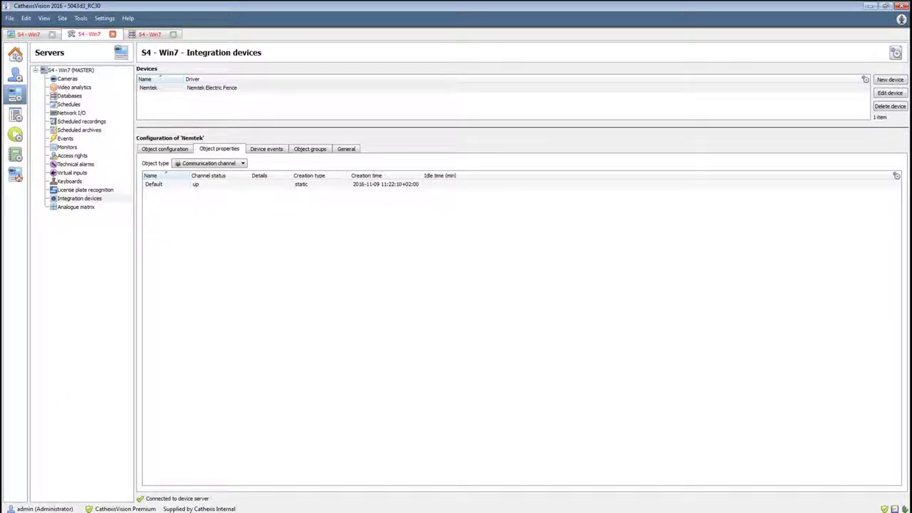
Review the Nemtek device events, filtering them in turn by Energizer, Input, Output and Zone
{"action": "left_click", "coordinate": [276, 154]}
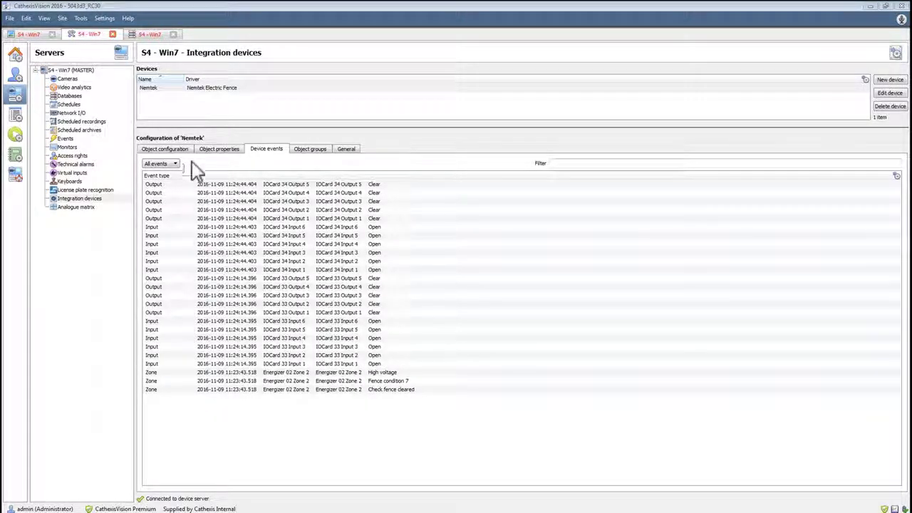
{"action": "left_click", "coordinate": [174, 164]}
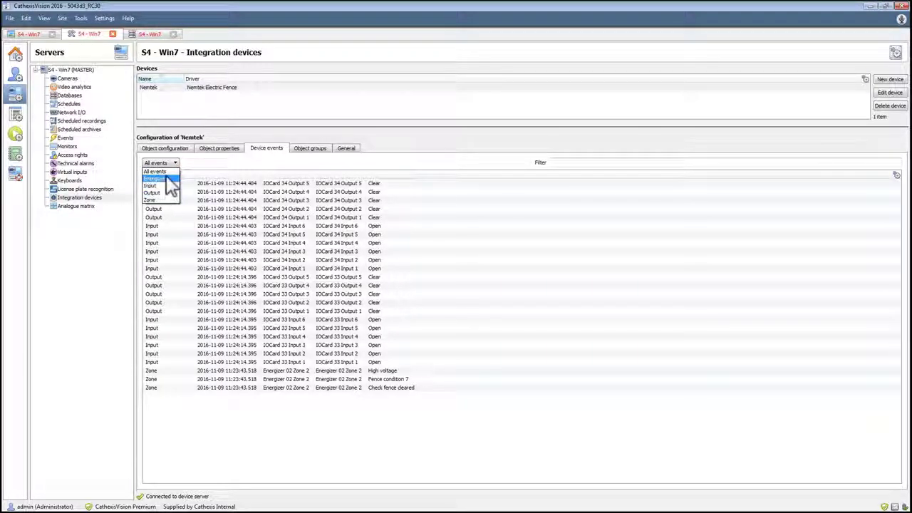
{"action": "left_click", "coordinate": [167, 179]}
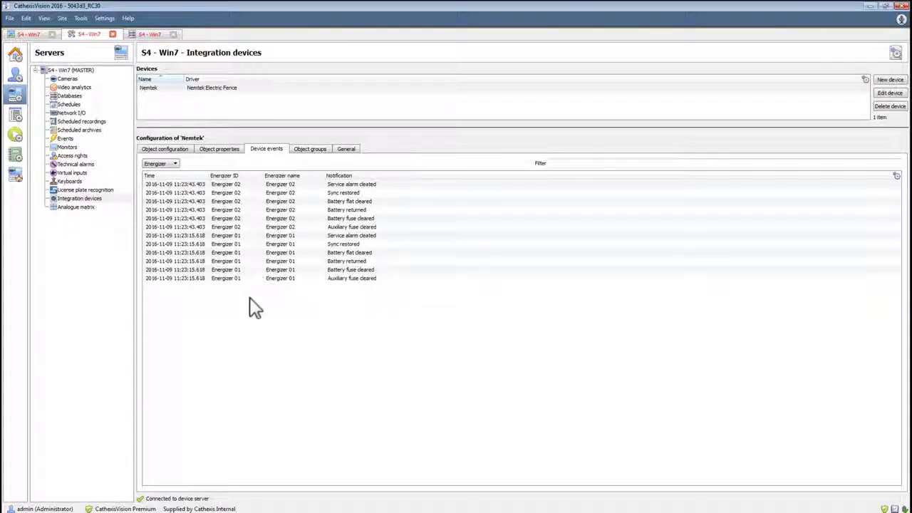
{"action": "left_click", "coordinate": [166, 166]}
{"action": "left_click", "coordinate": [162, 192]}
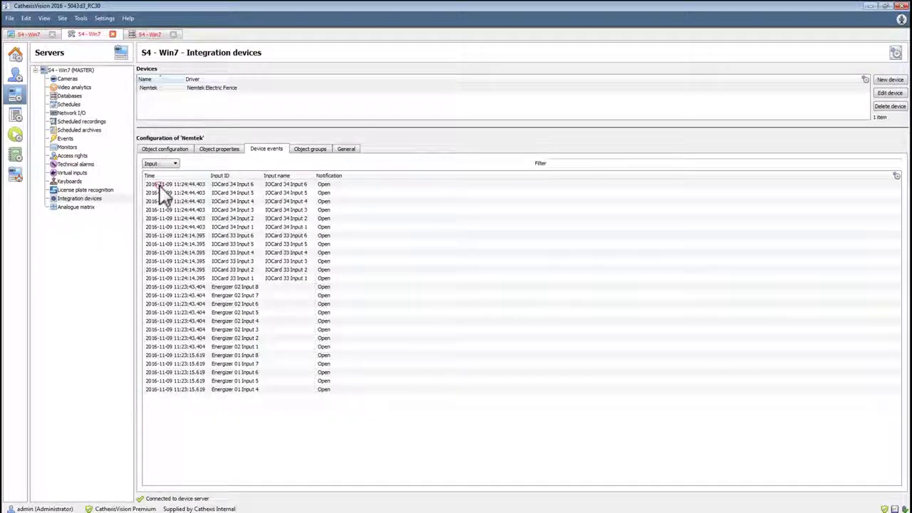
{"action": "left_click", "coordinate": [165, 164]}
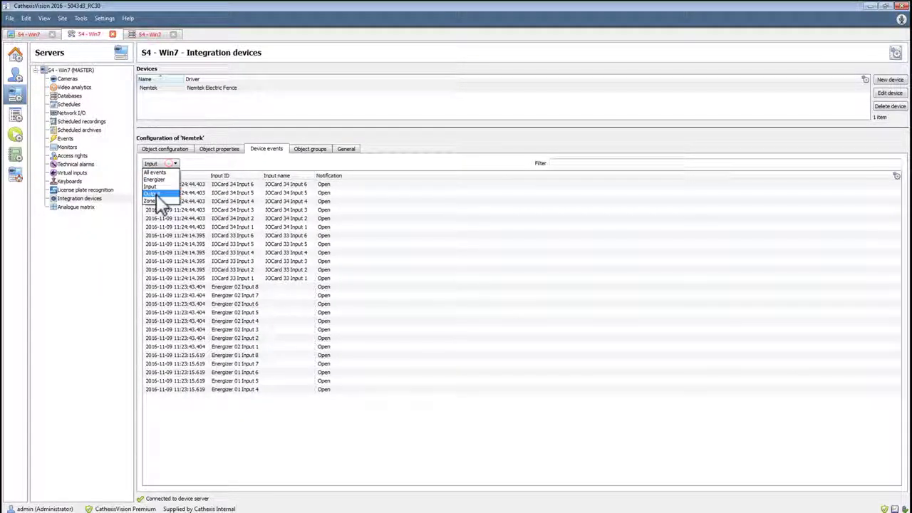
{"action": "left_click", "coordinate": [160, 194]}
{"action": "left_click", "coordinate": [165, 164]}
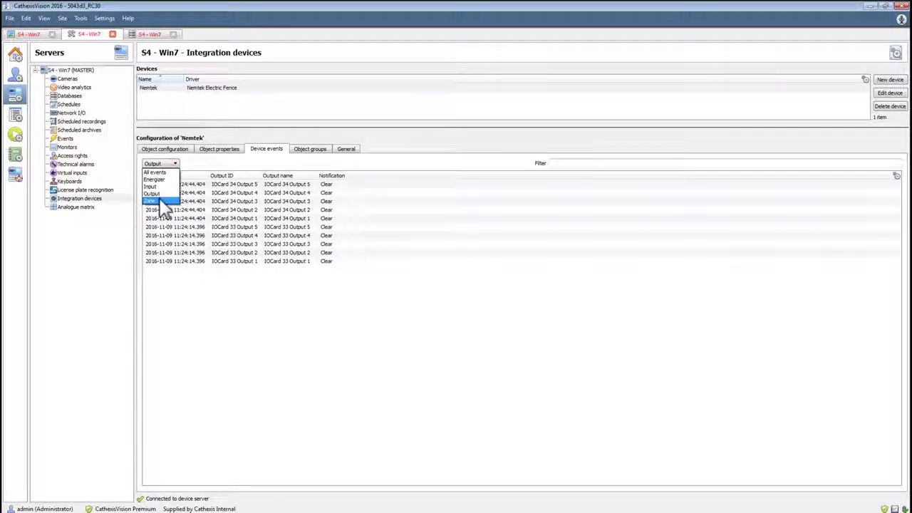
{"action": "left_click", "coordinate": [158, 201]}
Create an integration database named Nemtek with the Nemtek electric fence (1.1.1) driver, leaving its size at 100 MB
{"action": "left_click", "coordinate": [346, 149]}
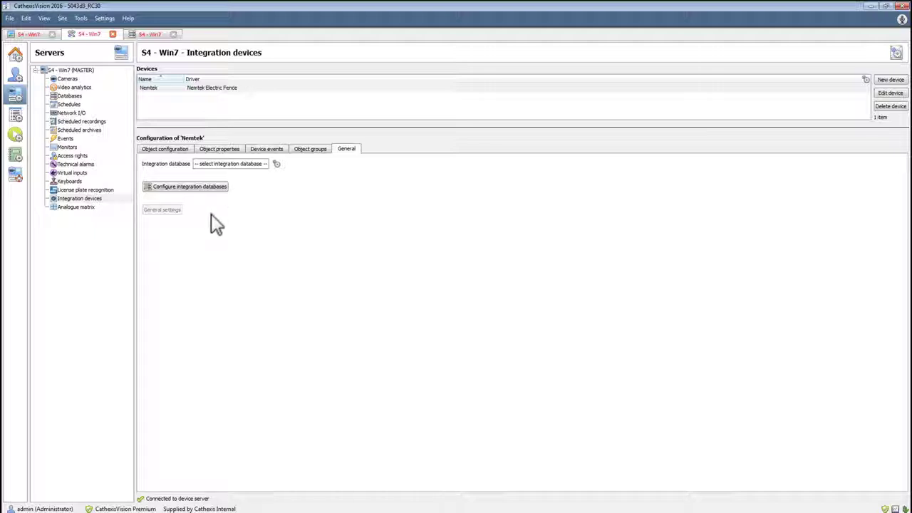
{"action": "left_click", "coordinate": [214, 191]}
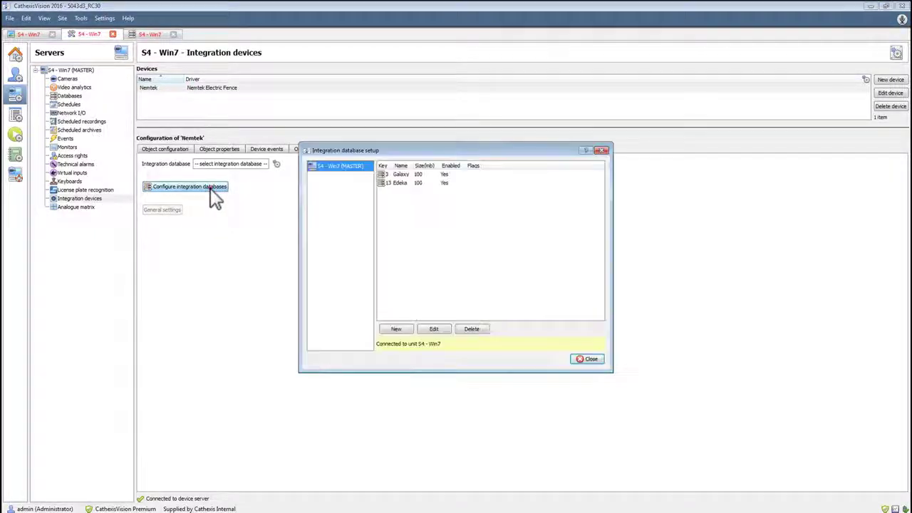
{"action": "left_click", "coordinate": [396, 329]}
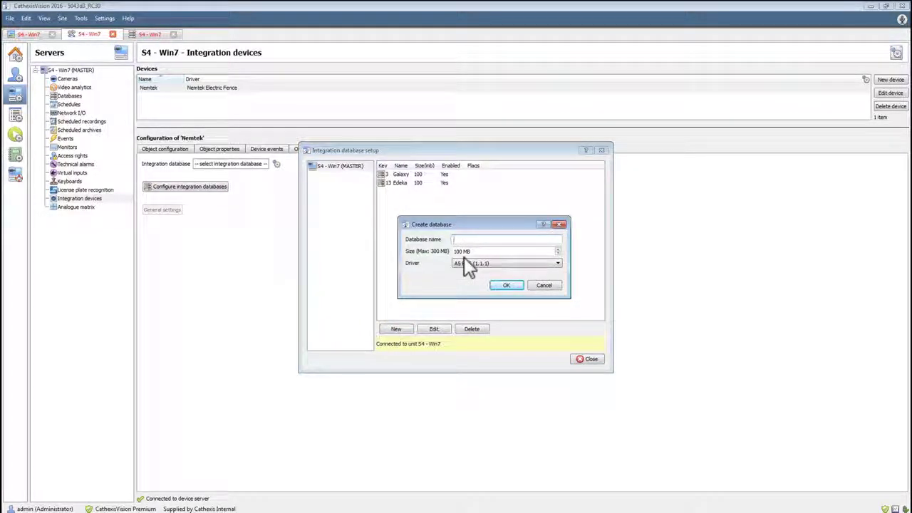
{"action": "type", "text": "Ne"}
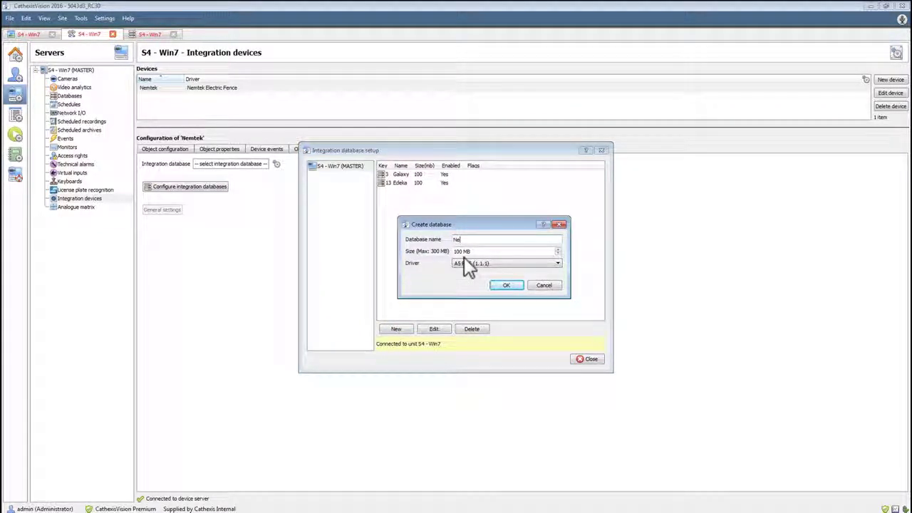
{"action": "type", "text": "mtek"}
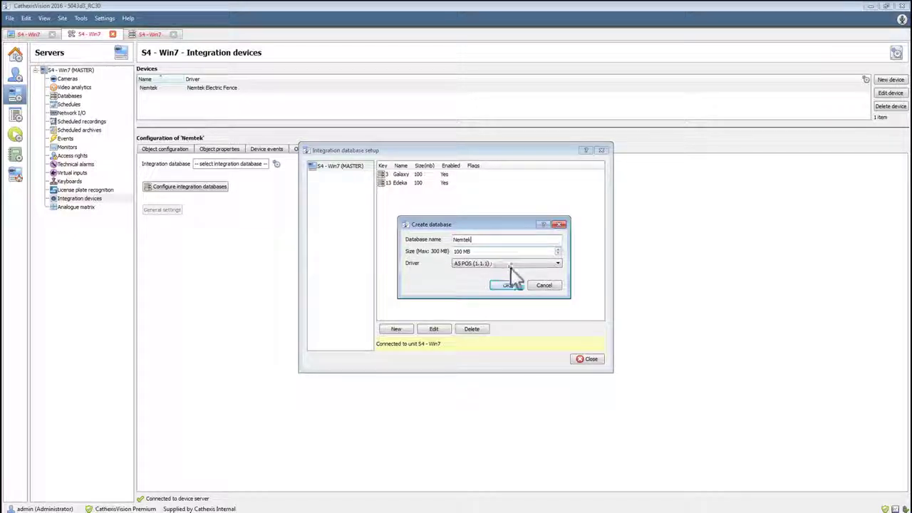
{"action": "left_click", "coordinate": [509, 264]}
{"action": "scroll", "coordinate": [500, 317], "scroll_direction": "down", "scroll_amount": 7}
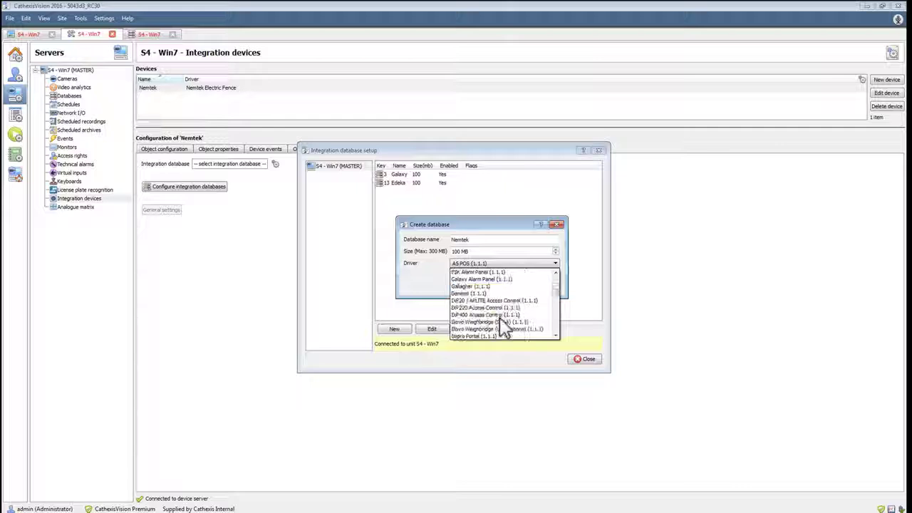
{"action": "scroll", "coordinate": [499, 317], "scroll_direction": "down", "scroll_amount": 3}
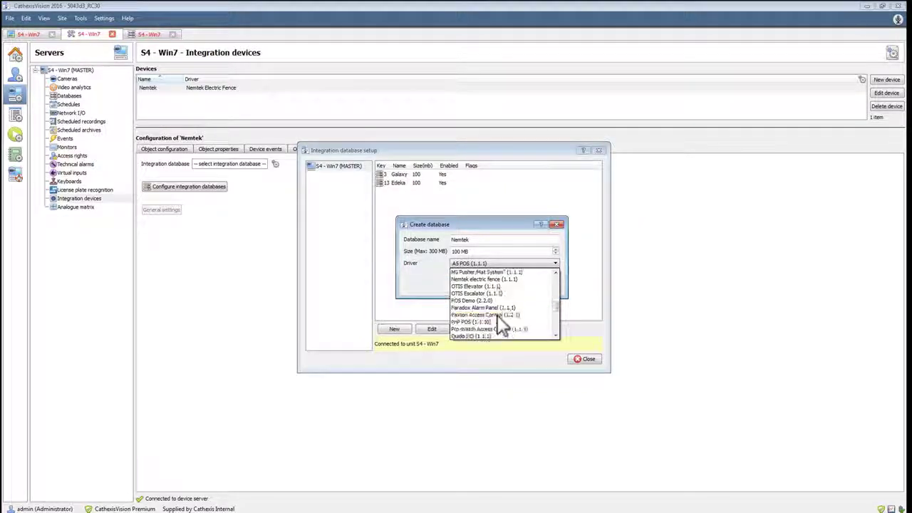
{"action": "left_click", "coordinate": [505, 279]}
{"action": "left_click", "coordinate": [506, 285]}
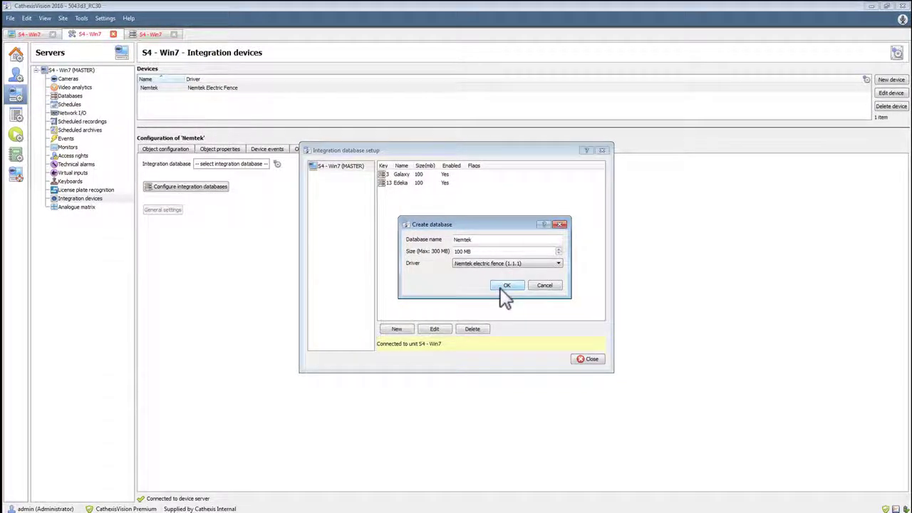
Leave the database setup and assign the Nemtek database as the Nemtek device's integration database
{"action": "left_click", "coordinate": [588, 359]}
{"action": "left_click", "coordinate": [277, 164]}
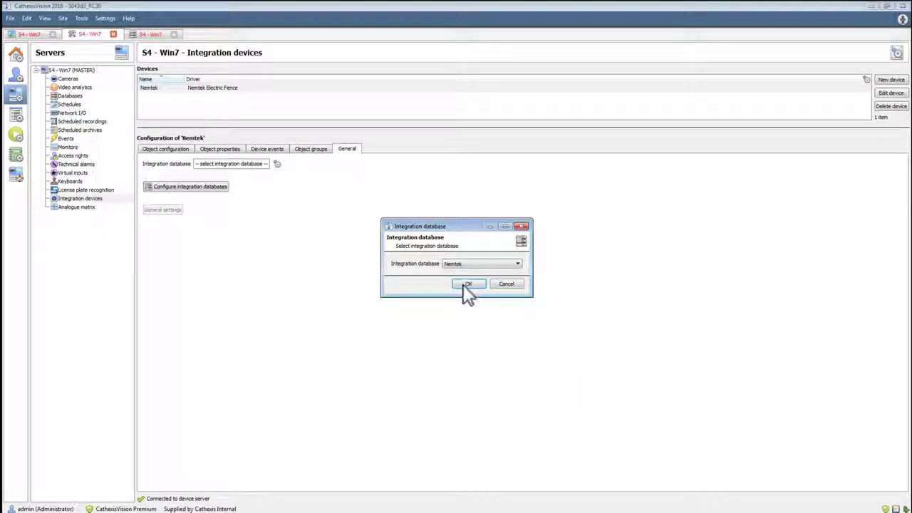
{"action": "left_click", "coordinate": [463, 285]}
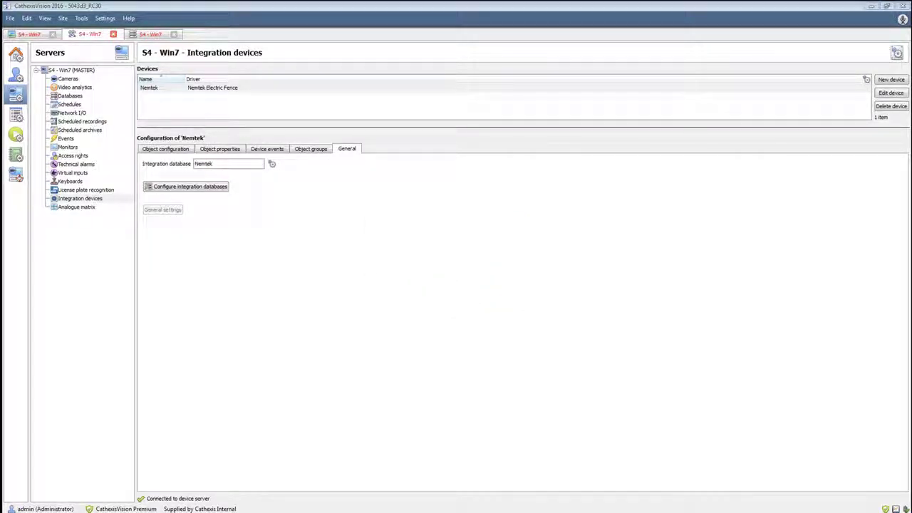
Open the Energizer 01 Zone 1 object for editing and add the Axis P1365 as its Camera 1
{"action": "left_click", "coordinate": [178, 151]}
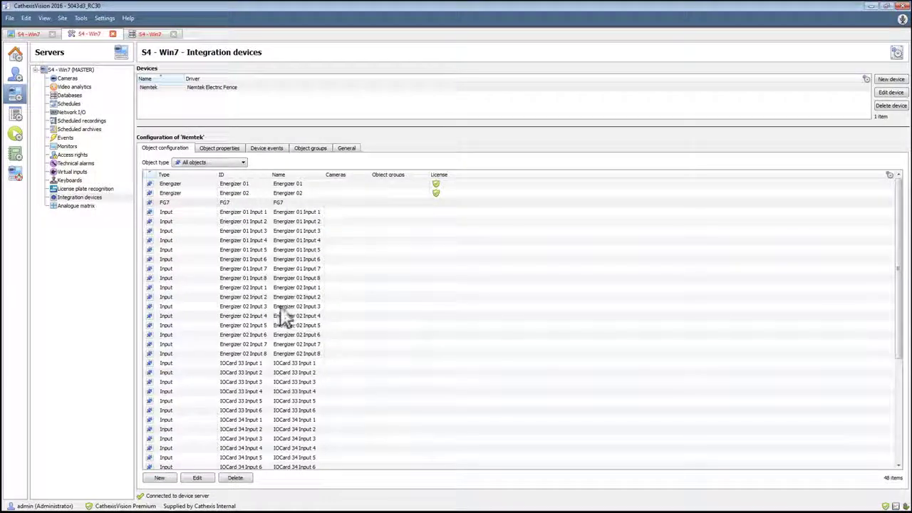
{"action": "scroll", "coordinate": [285, 361], "scroll_direction": "down", "scroll_amount": 5}
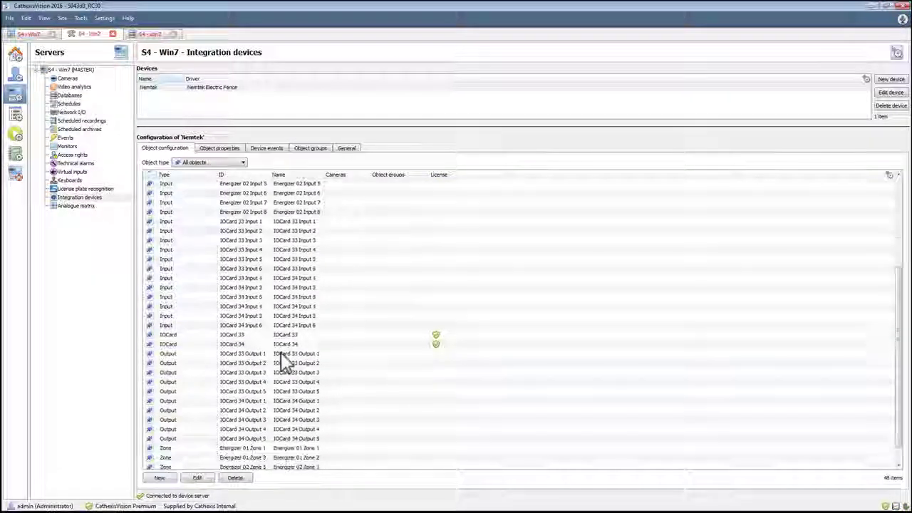
{"action": "scroll", "coordinate": [285, 361], "scroll_direction": "down", "scroll_amount": 1}
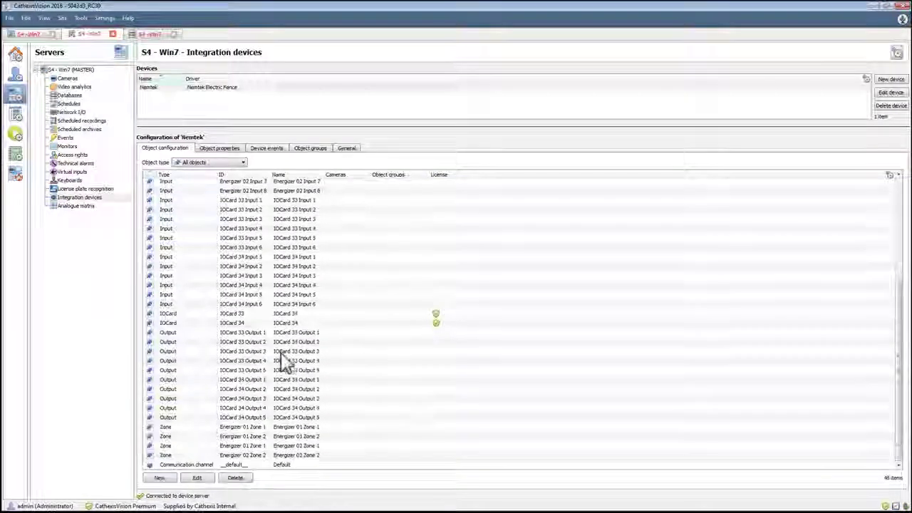
{"action": "left_click", "coordinate": [258, 427]}
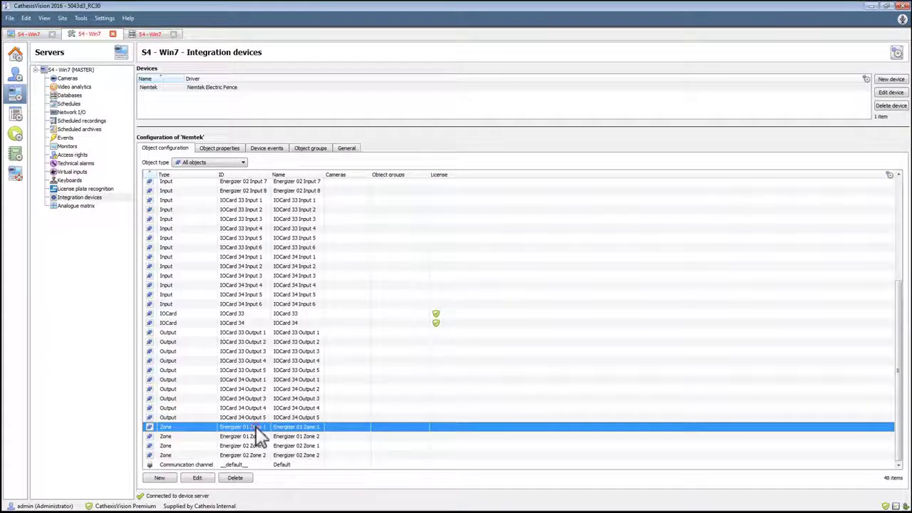
{"action": "left_click", "coordinate": [197, 479]}
{"action": "left_click", "coordinate": [394, 227]}
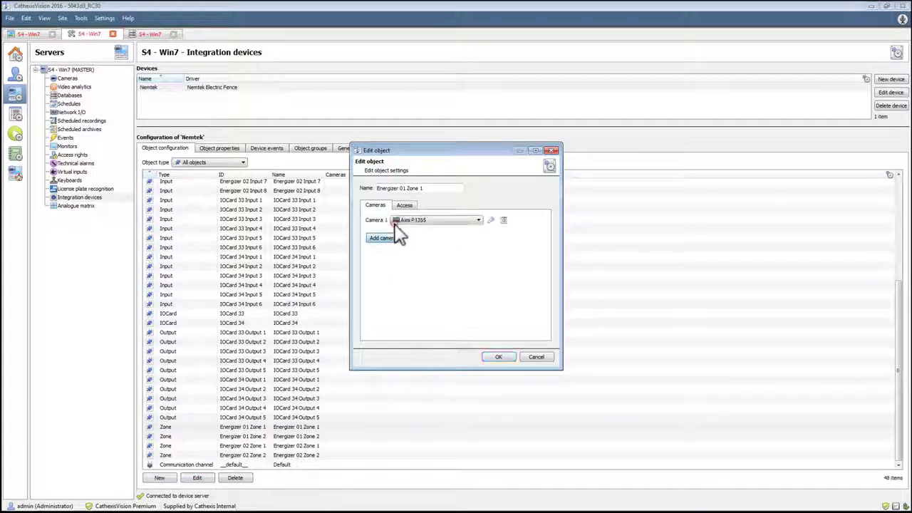
{"action": "left_click", "coordinate": [441, 220]}
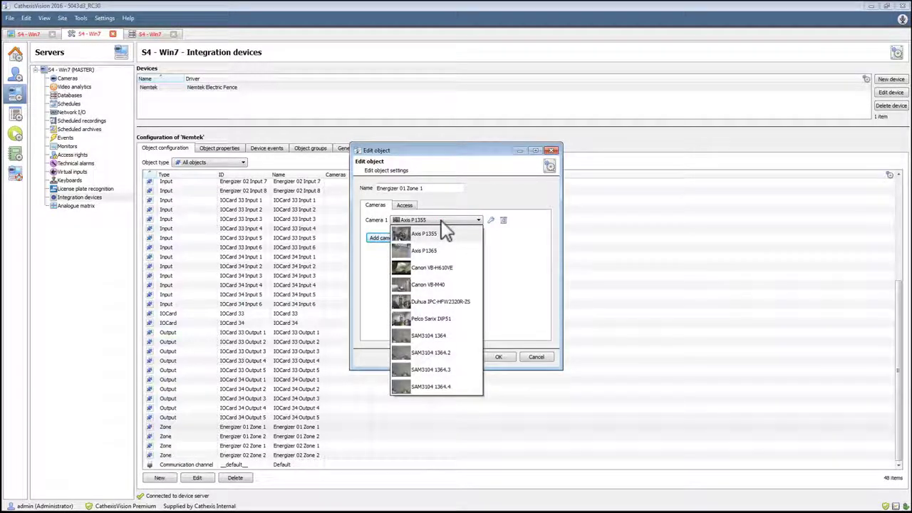
{"action": "left_click", "coordinate": [444, 251]}
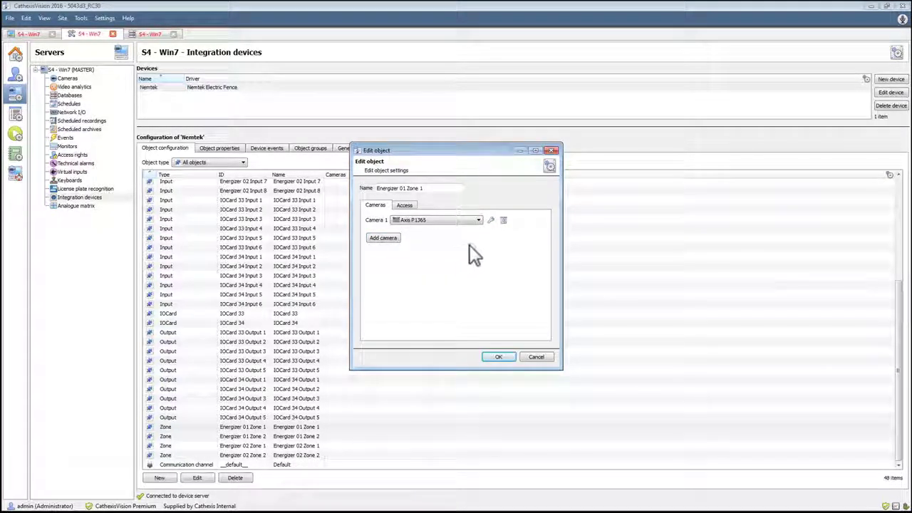
Turn off the default overlay settings for the zone's camera, keep Normal text size and Top left location, and save the object
{"action": "left_click", "coordinate": [491, 221]}
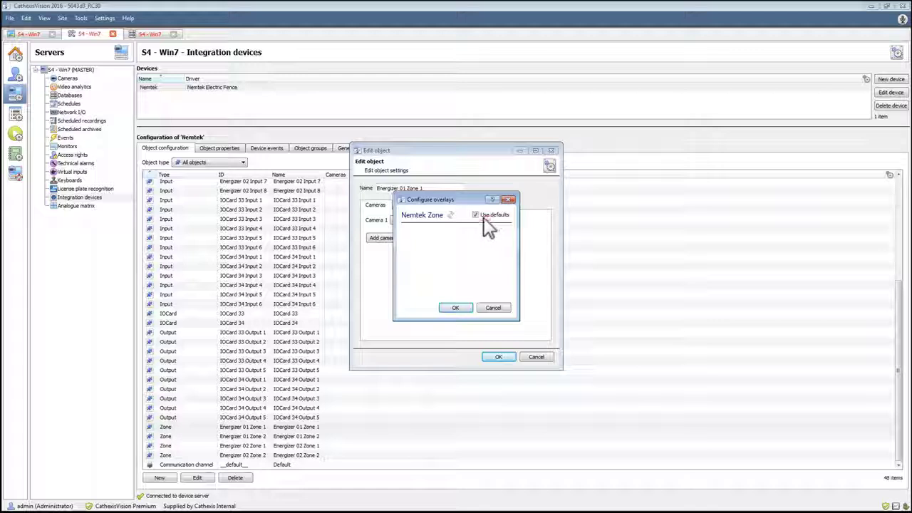
{"action": "left_click_drag", "start_coordinate": [438, 199], "coordinate": [503, 194]}
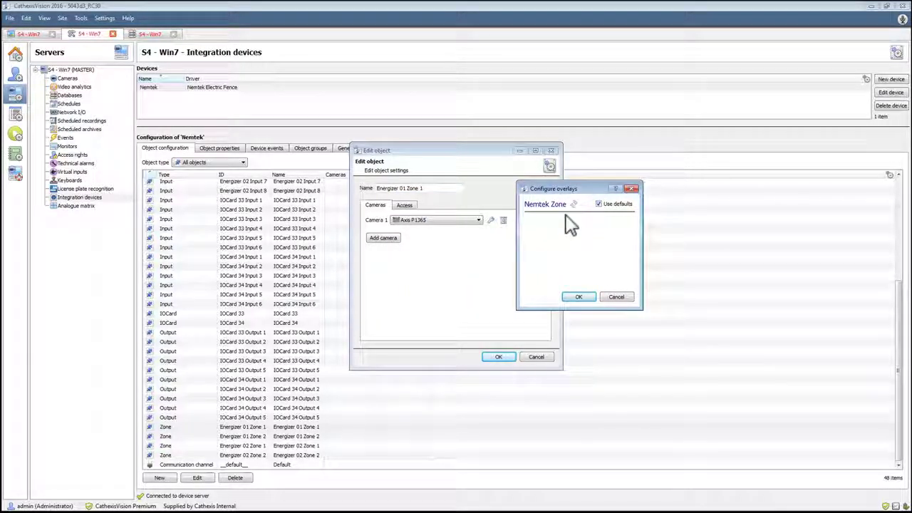
{"action": "left_click", "coordinate": [599, 206]}
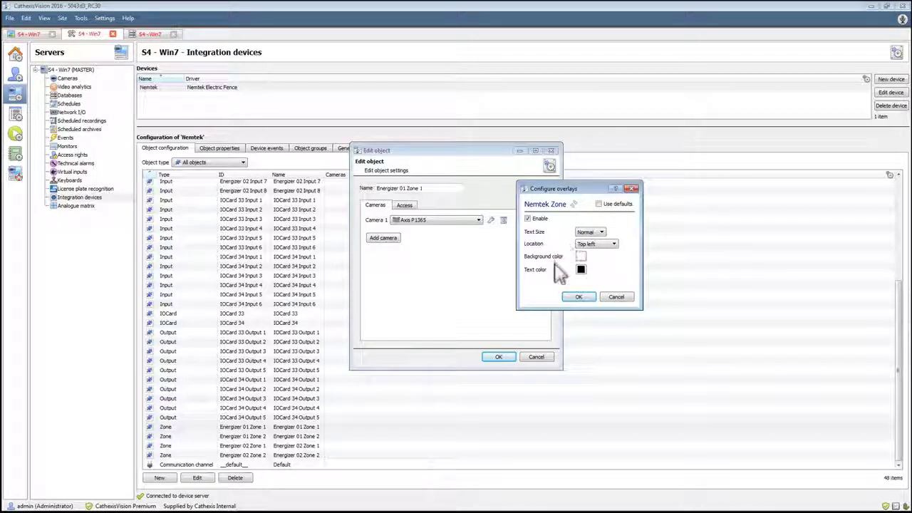
{"action": "left_click", "coordinate": [611, 245]}
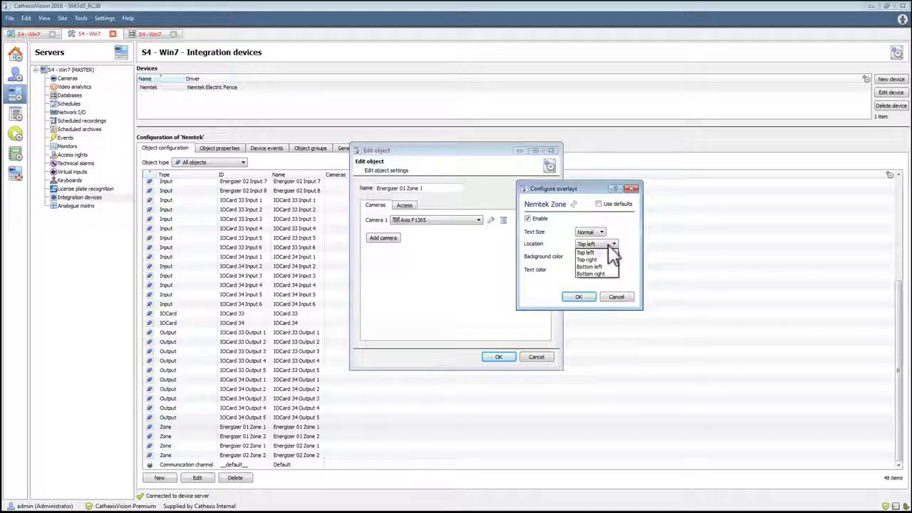
{"action": "left_click", "coordinate": [608, 247]}
{"action": "left_click", "coordinate": [602, 232]}
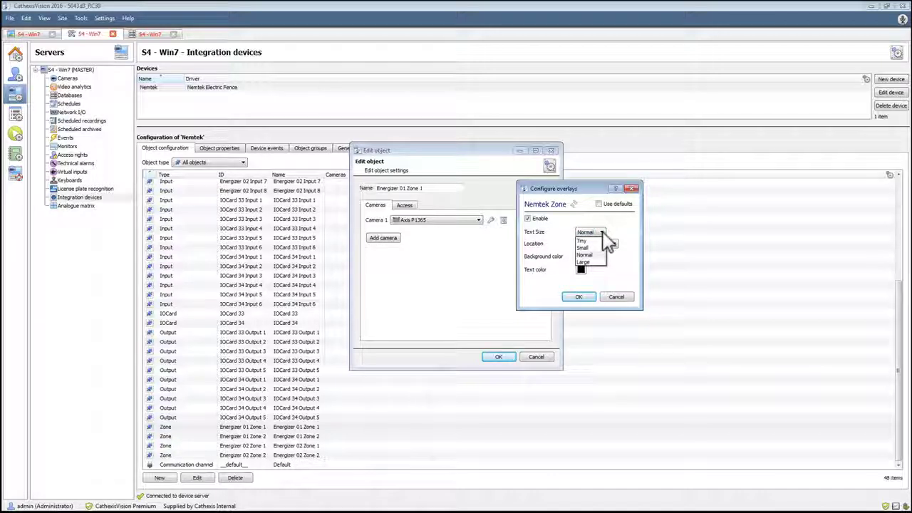
{"action": "left_click", "coordinate": [603, 233]}
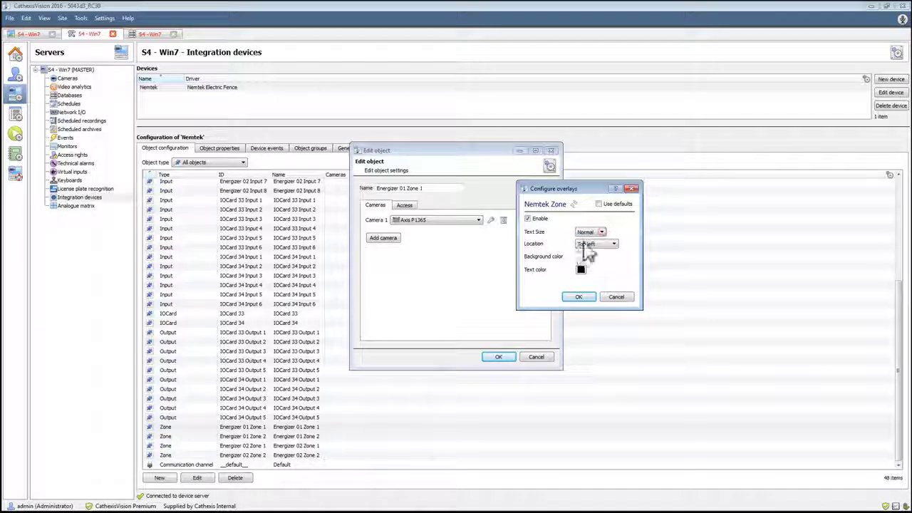
{"action": "left_click", "coordinate": [580, 297]}
{"action": "left_click", "coordinate": [490, 358]}
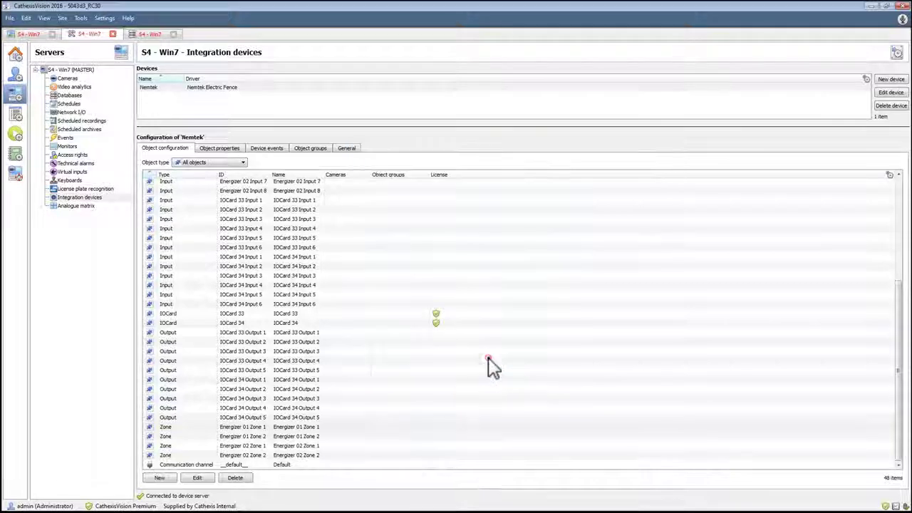
Link the Axis P1365 camera to the IOCard 33 Output 1 object and save it
{"action": "double_click", "coordinate": [196, 332]}
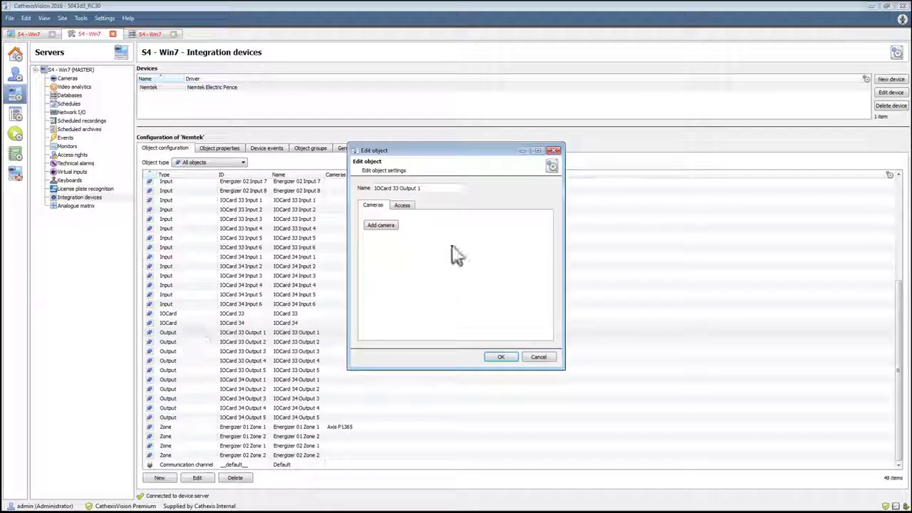
{"action": "left_click", "coordinate": [380, 225]}
{"action": "left_click", "coordinate": [440, 220]}
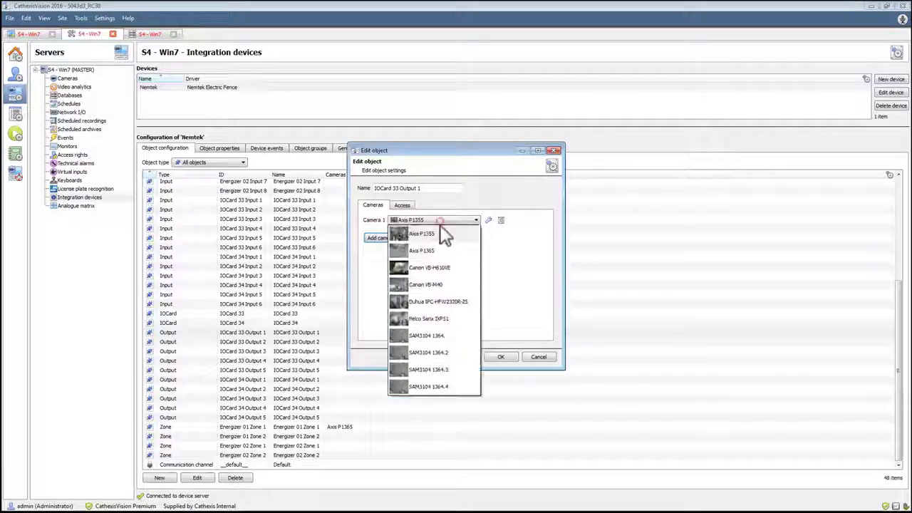
{"action": "left_click", "coordinate": [438, 251]}
{"action": "left_click", "coordinate": [501, 357]}
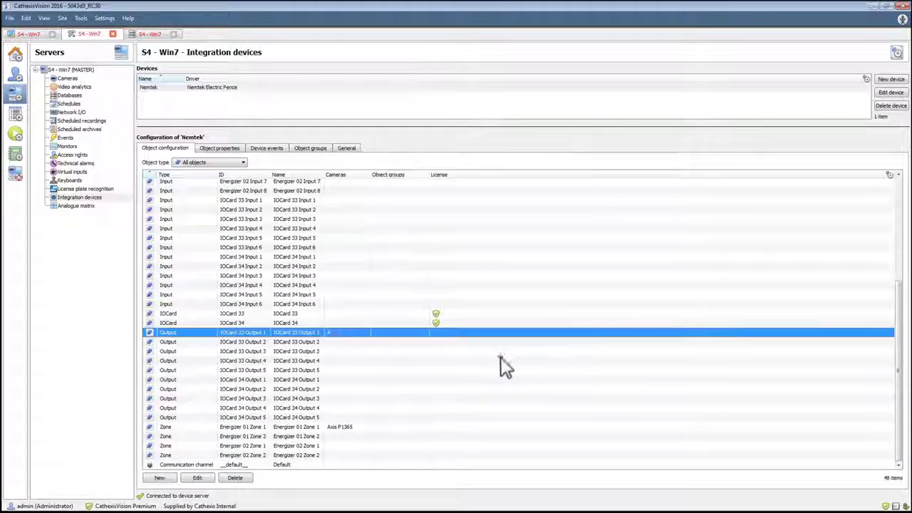
Link the Axis P1365 camera to the IOCard 33 Input 1 object and save it
{"action": "scroll", "coordinate": [306, 317], "scroll_direction": "up", "scroll_amount": 2}
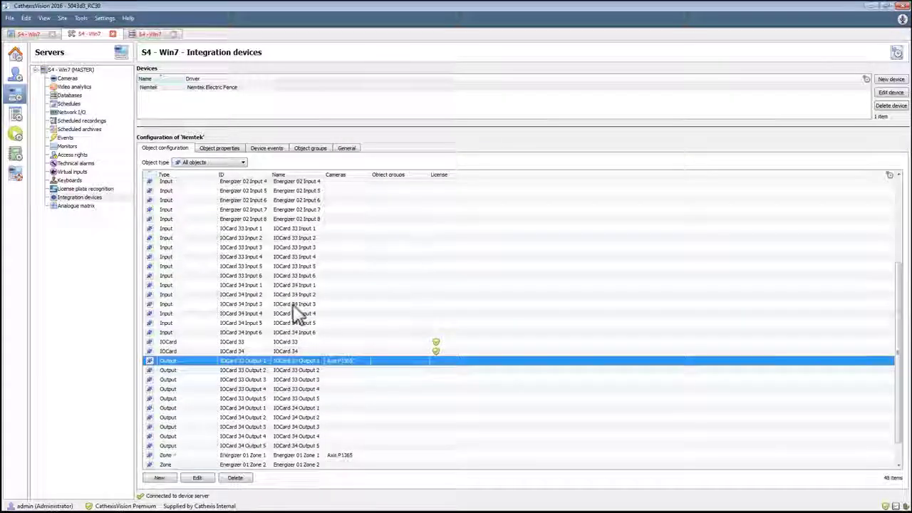
{"action": "double_click", "coordinate": [242, 257]}
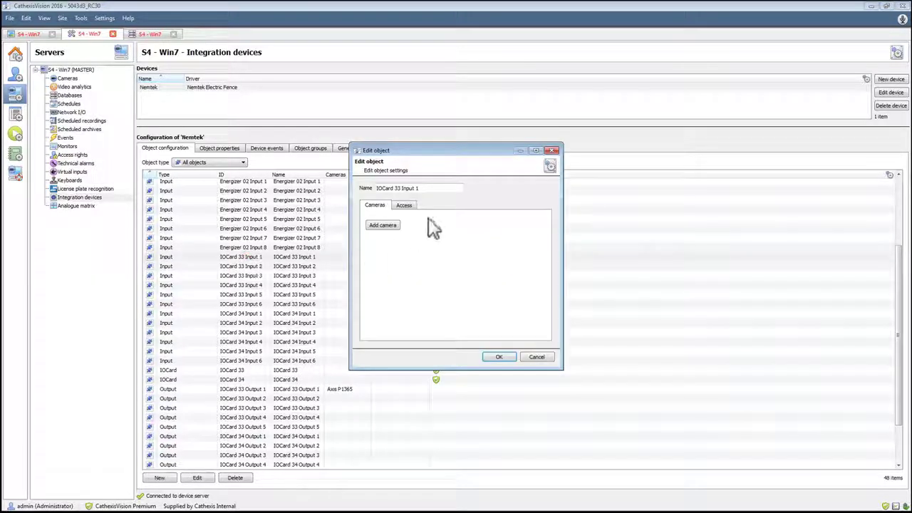
{"action": "left_click", "coordinate": [384, 226]}
{"action": "left_click", "coordinate": [463, 220]}
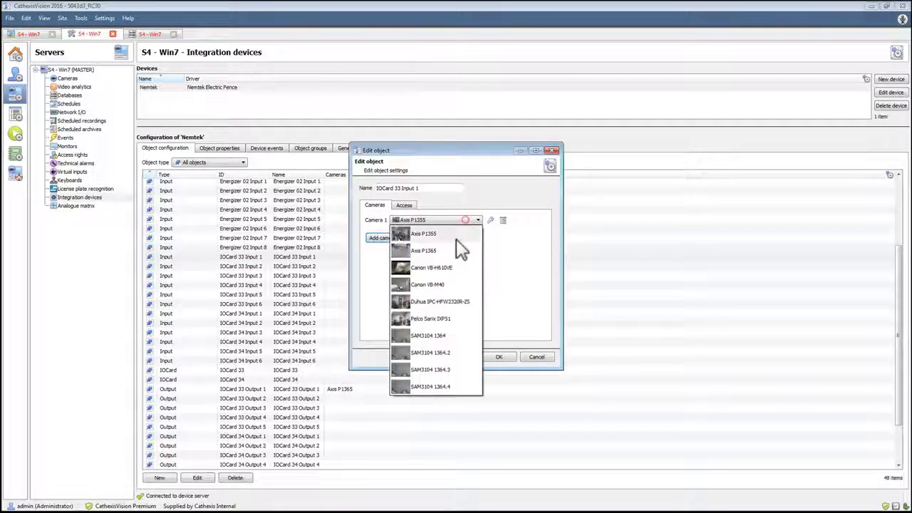
{"action": "left_click", "coordinate": [460, 255]}
{"action": "left_click", "coordinate": [495, 357]}
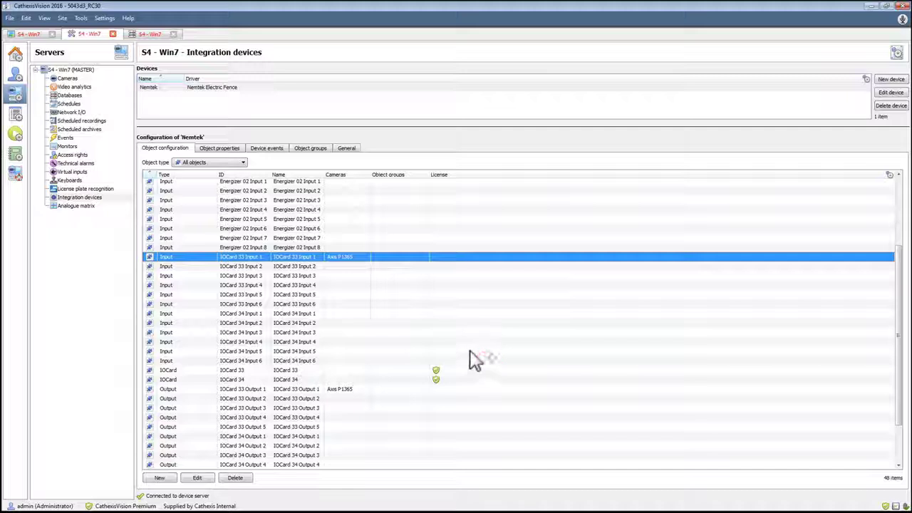
{"action": "scroll", "coordinate": [369, 311], "scroll_direction": "up", "scroll_amount": 2}
{"action": "scroll", "coordinate": [368, 311], "scroll_direction": "up", "scroll_amount": 2}
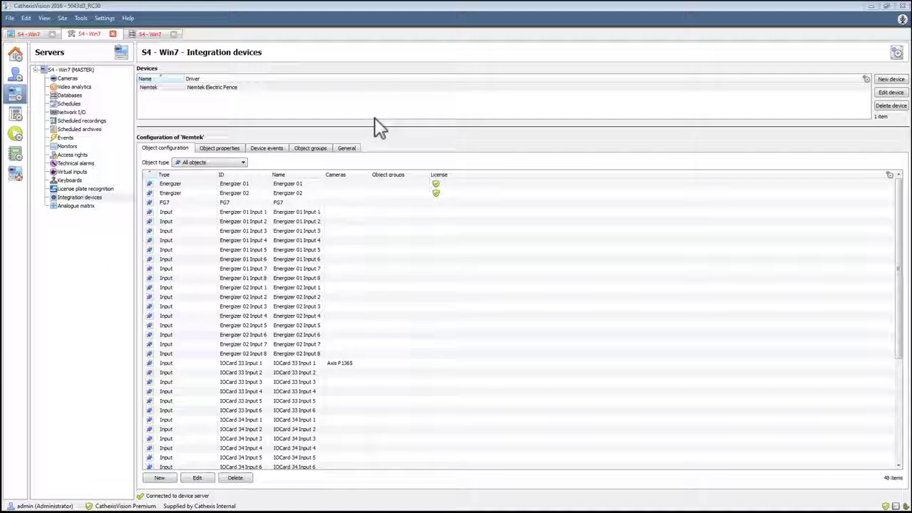
Return to the live Axis P1365 view and examine the actions offered for the linked IOCard 33 Input 1, Output 1 and Energizer 01 Zone 1
{"action": "left_click", "coordinate": [30, 35]}
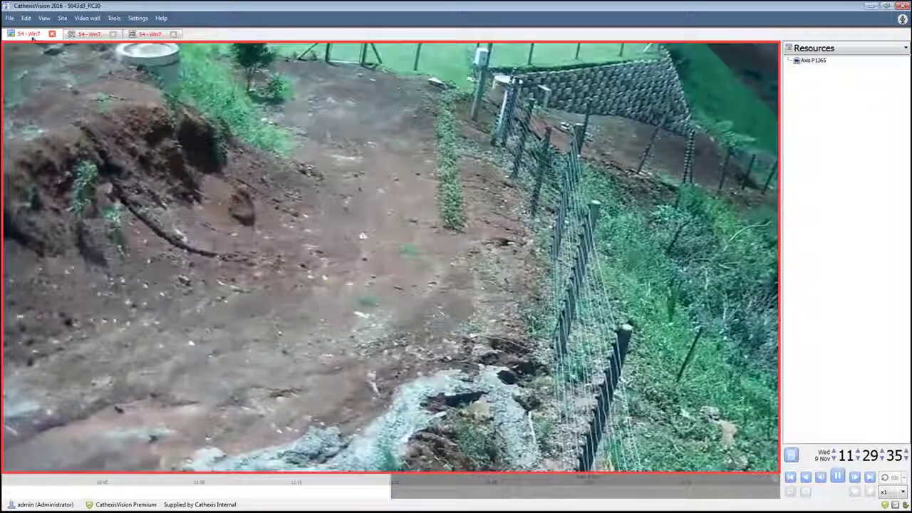
{"action": "left_click", "coordinate": [8, 258]}
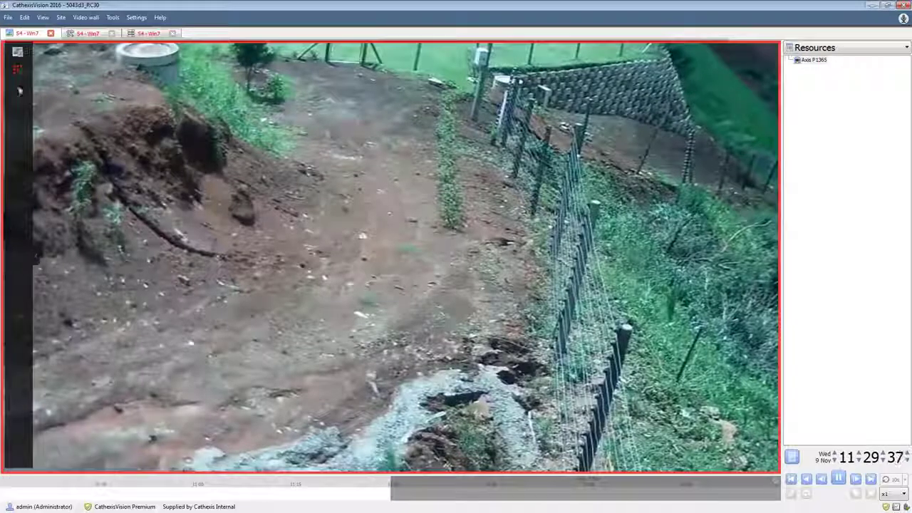
{"action": "mouse_move", "coordinate": [23, 72]}
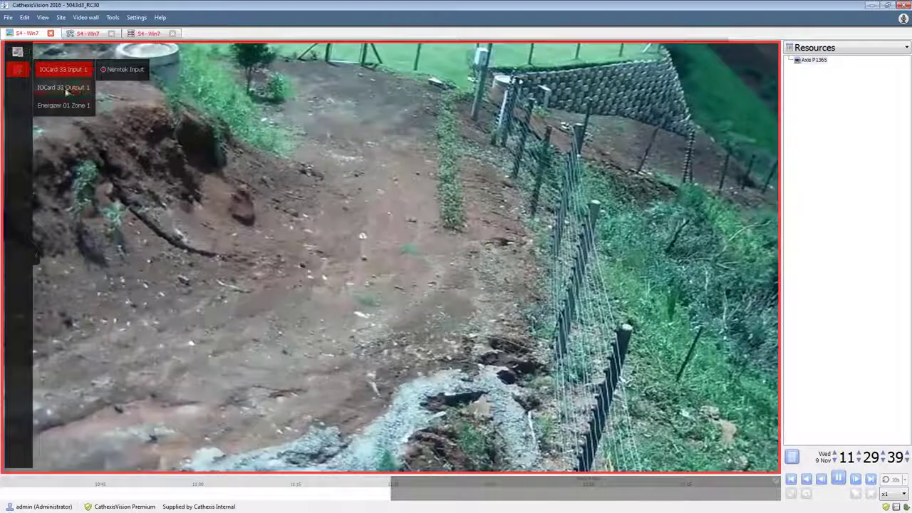
{"action": "mouse_move", "coordinate": [75, 109]}
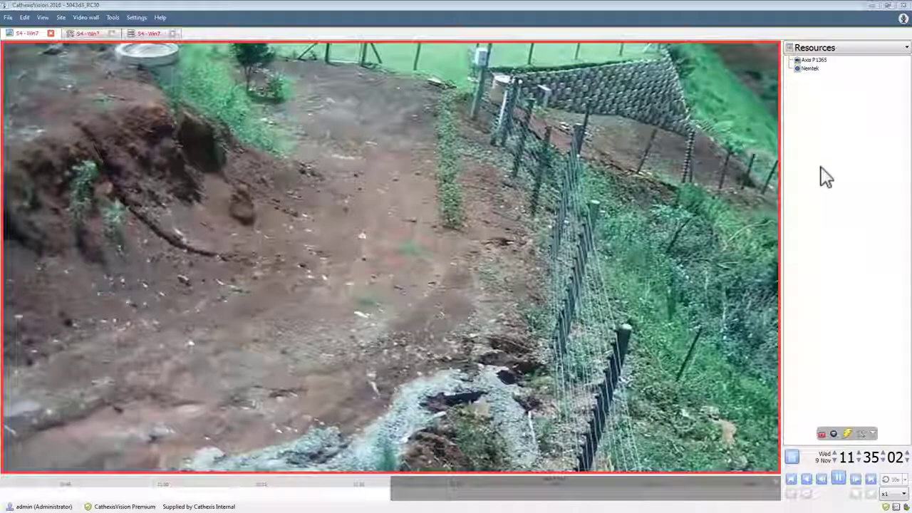
Open the Nemtek device from the resources and review its input, output and zone objects, including the commands available for Energizer 01 Zone 1
{"action": "double_click", "coordinate": [809, 69]}
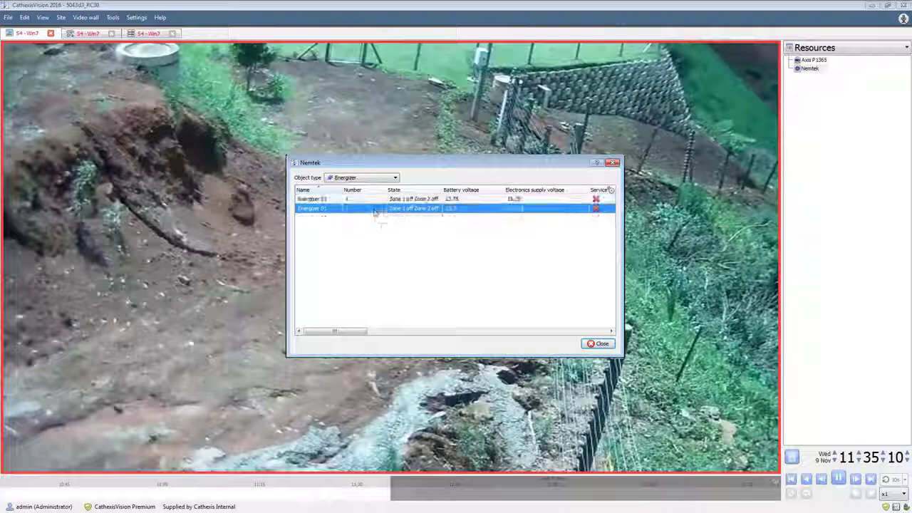
{"action": "left_click", "coordinate": [381, 178]}
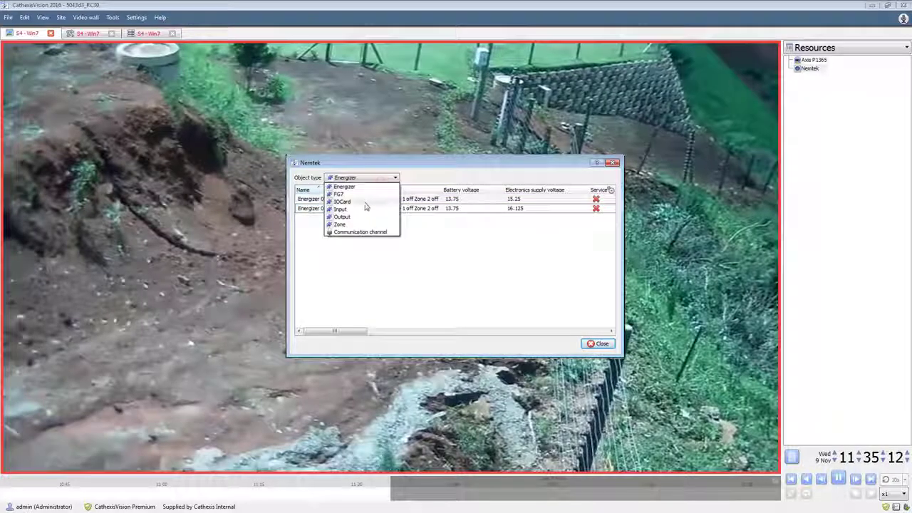
{"action": "left_click", "coordinate": [357, 209]}
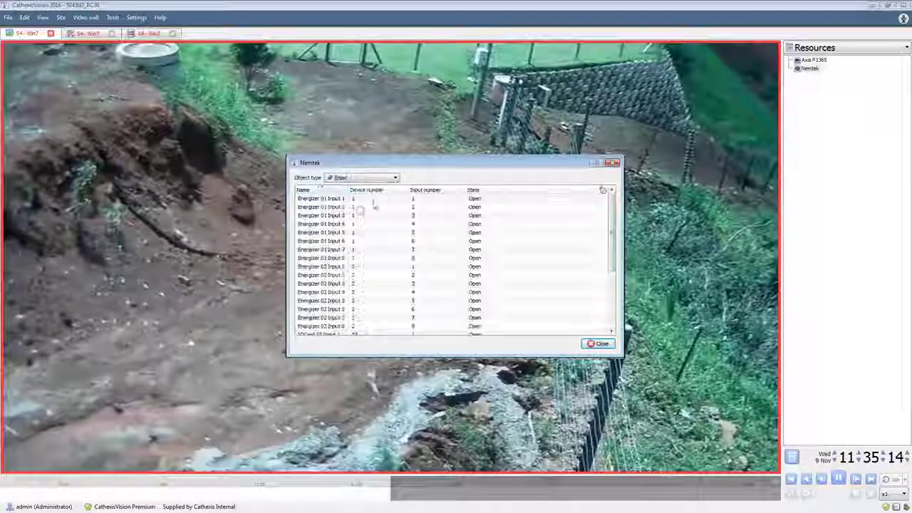
{"action": "left_click", "coordinate": [374, 179]}
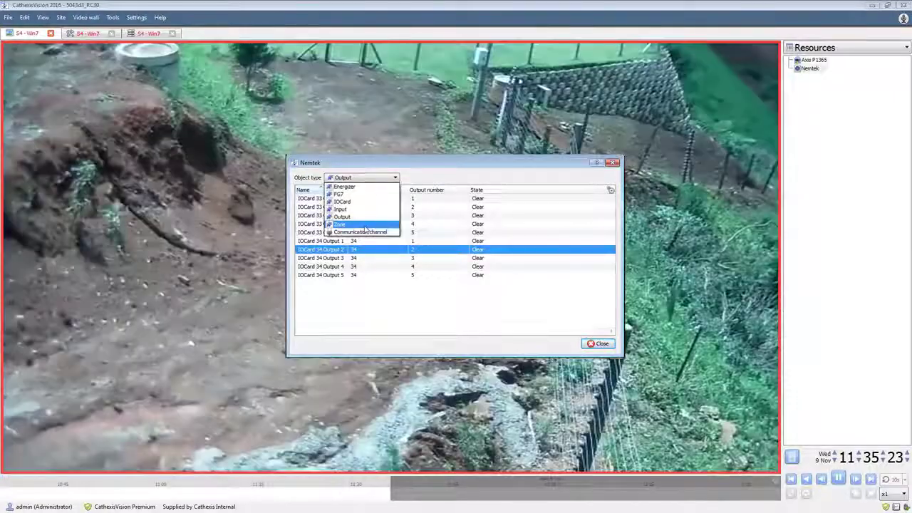
{"action": "left_click", "coordinate": [378, 202]}
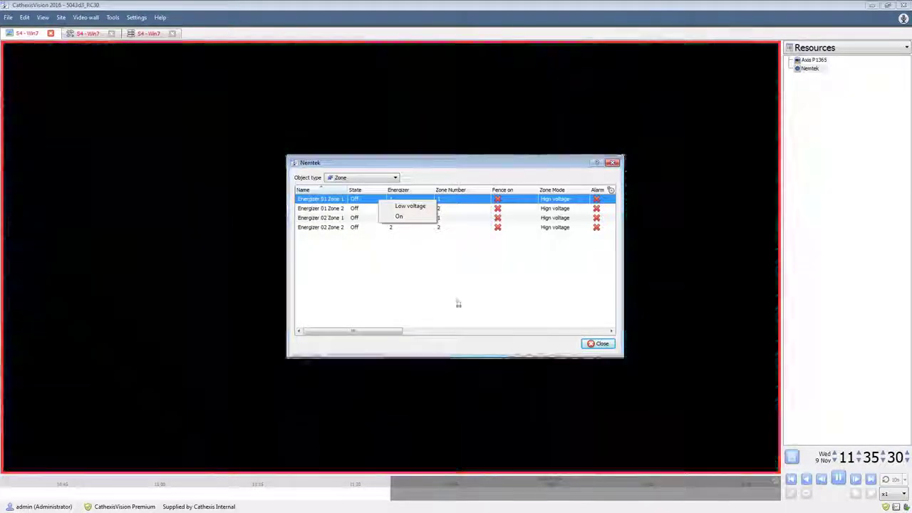
{"action": "left_click", "coordinate": [461, 300]}
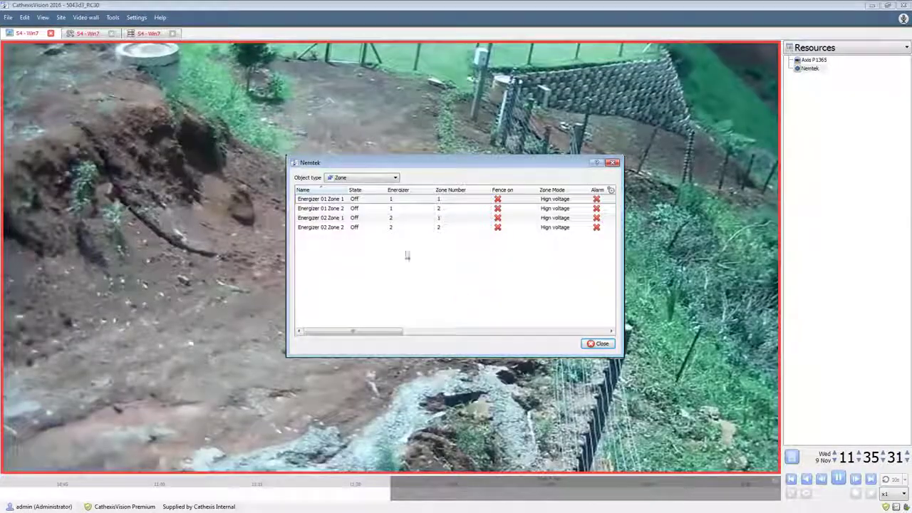
Move the Nemtek window clear of the camera's overlay area and turn Energizer 01 Zone 1 on
{"action": "left_click_drag", "start_coordinate": [428, 163], "coordinate": [705, 243]}
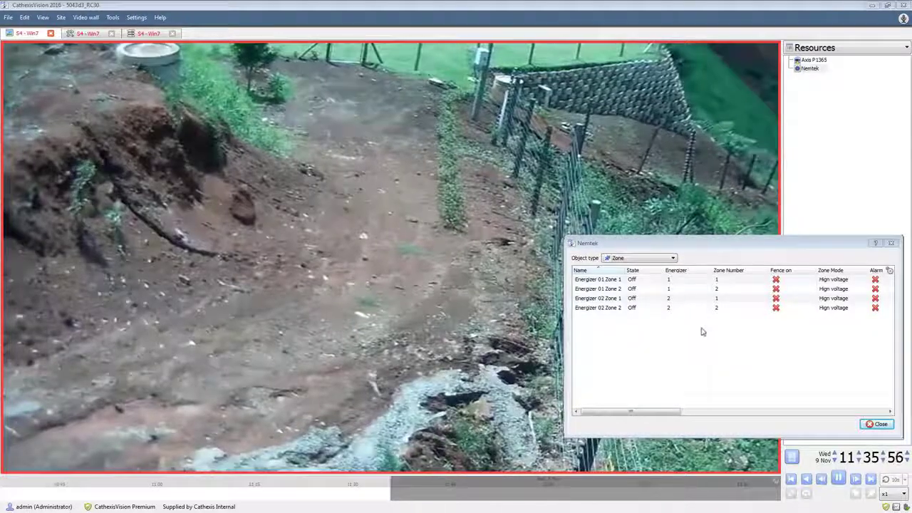
{"action": "right_click", "coordinate": [653, 283]}
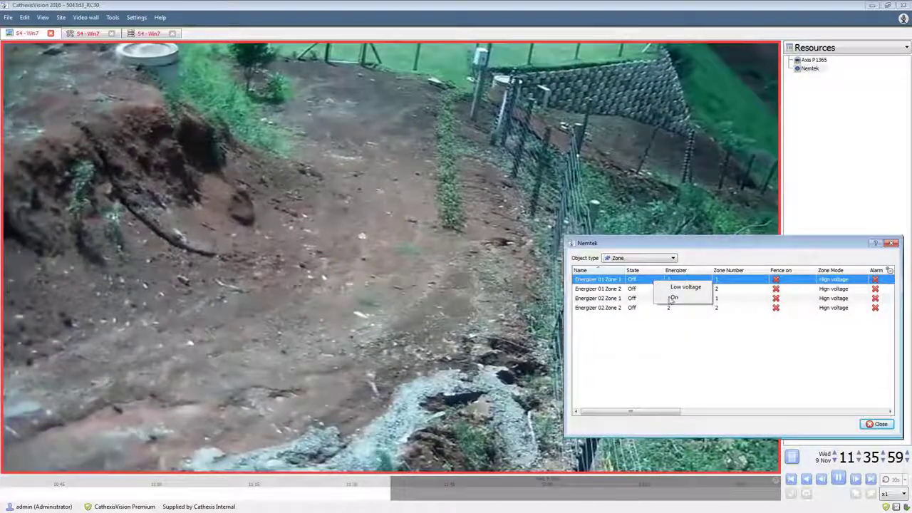
{"action": "left_click", "coordinate": [672, 298]}
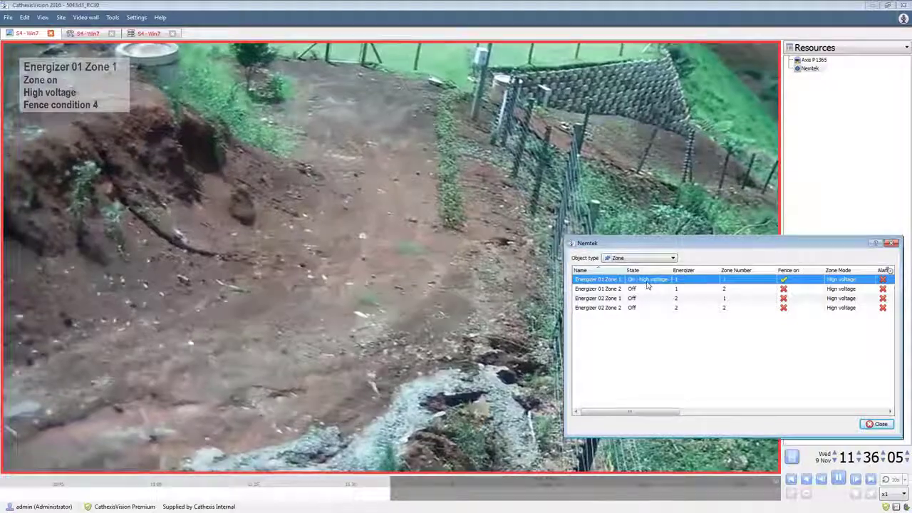
Set Energizer 01 Zone 1 to Low voltage and turn the zone off
{"action": "right_click", "coordinate": [648, 282]}
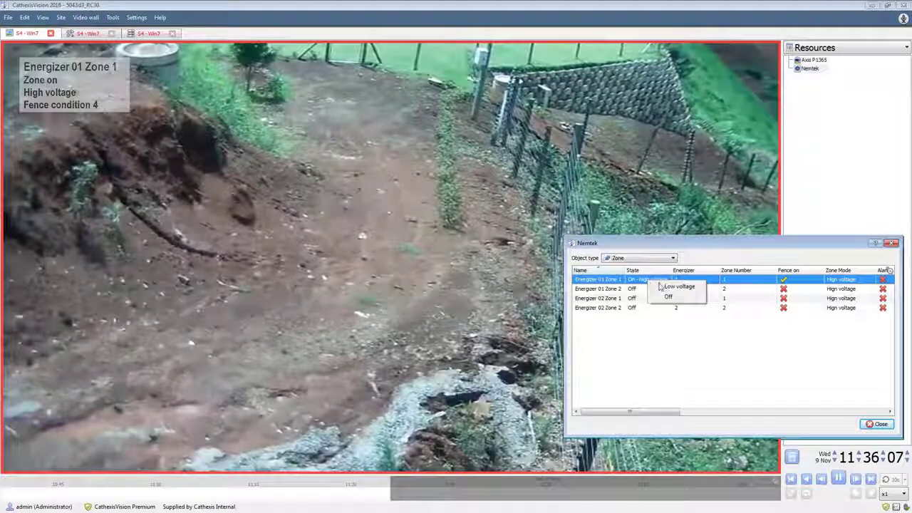
{"action": "left_click", "coordinate": [663, 286]}
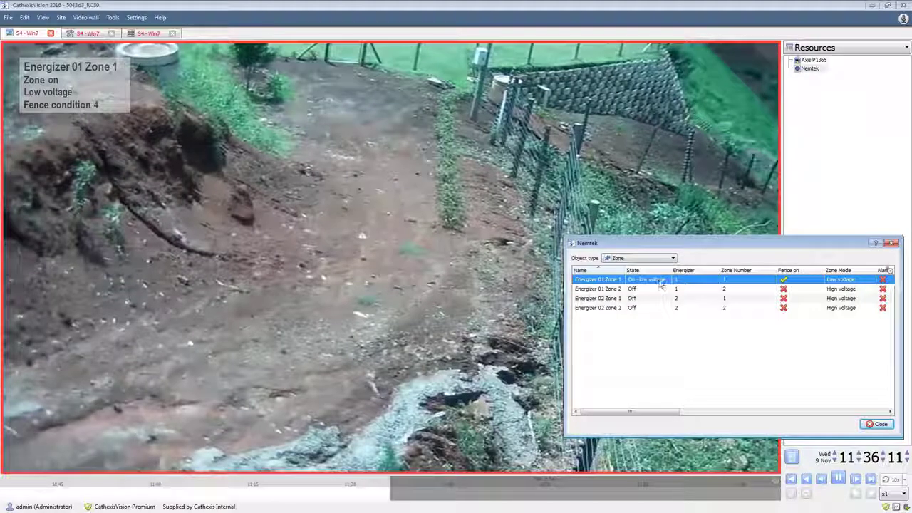
{"action": "right_click", "coordinate": [669, 282]}
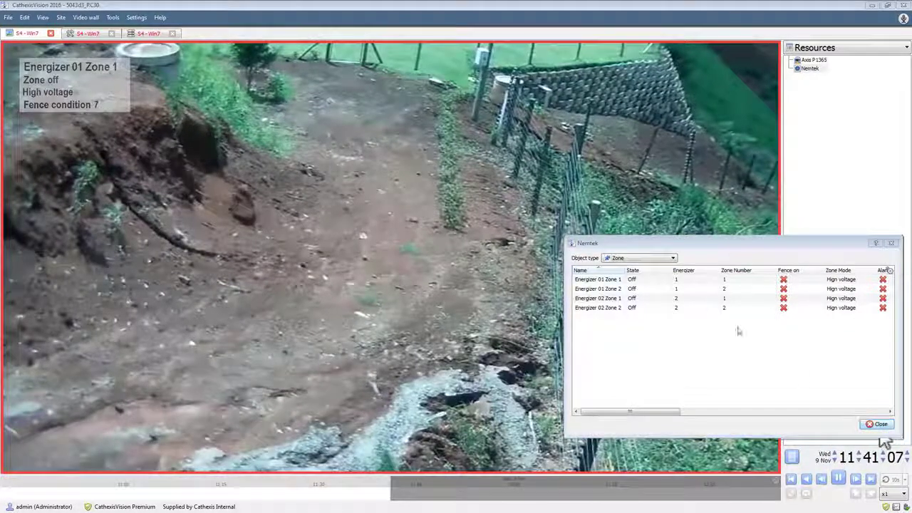
List the Nemtek outputs, set IOCard 33 Output 1, and move the device window clear of that output's overlay
{"action": "left_click", "coordinate": [666, 258]}
{"action": "left_click", "coordinate": [642, 297]}
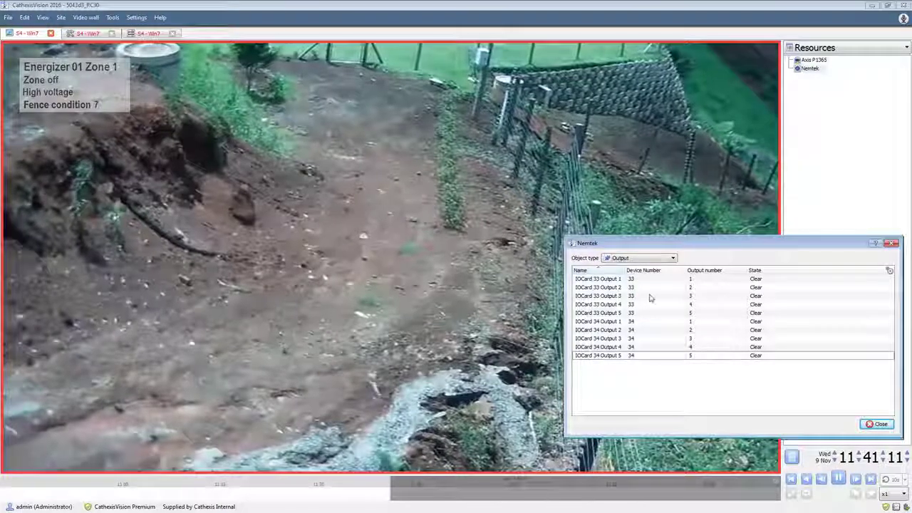
{"action": "left_click", "coordinate": [640, 280]}
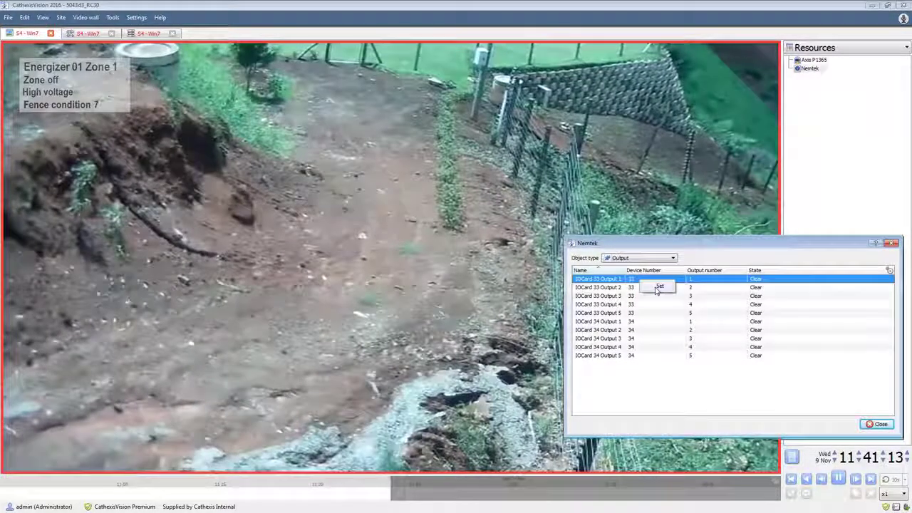
{"action": "left_click_drag", "start_coordinate": [682, 243], "coordinate": [687, 170]}
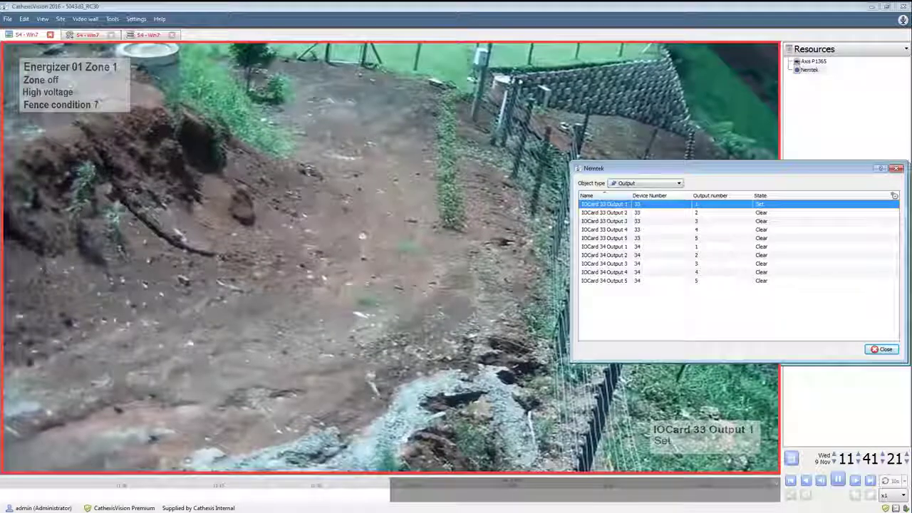
Clear IOCard 33 Output 1 and list the device's Input objects
{"action": "right_click", "coordinate": [644, 214]}
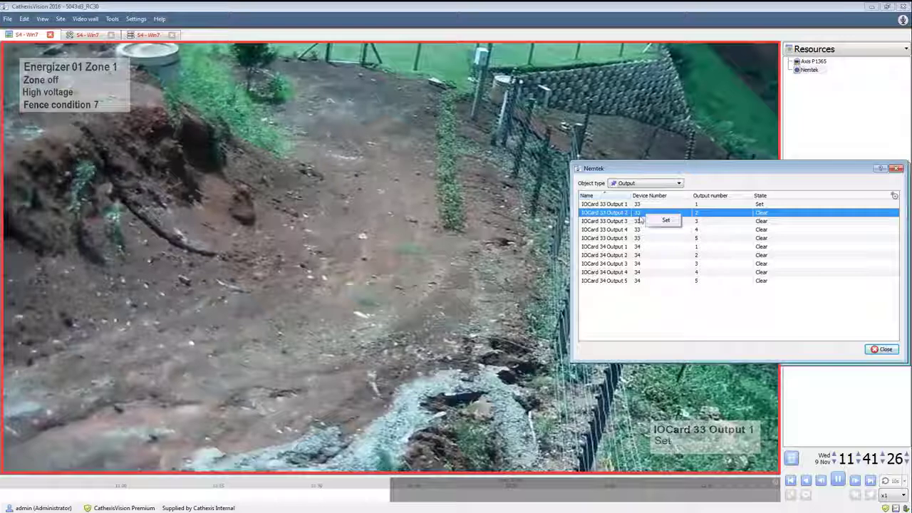
{"action": "right_click", "coordinate": [648, 206]}
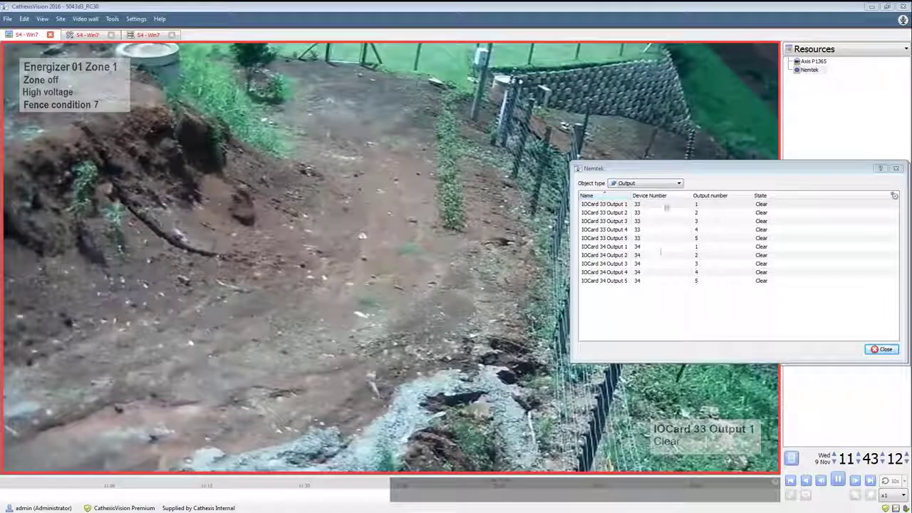
{"action": "left_click", "coordinate": [671, 185]}
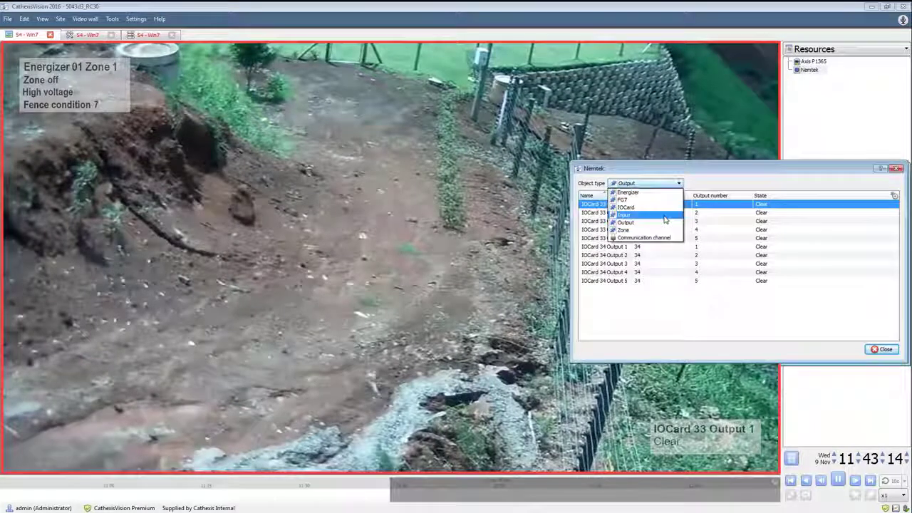
{"action": "left_click", "coordinate": [663, 214]}
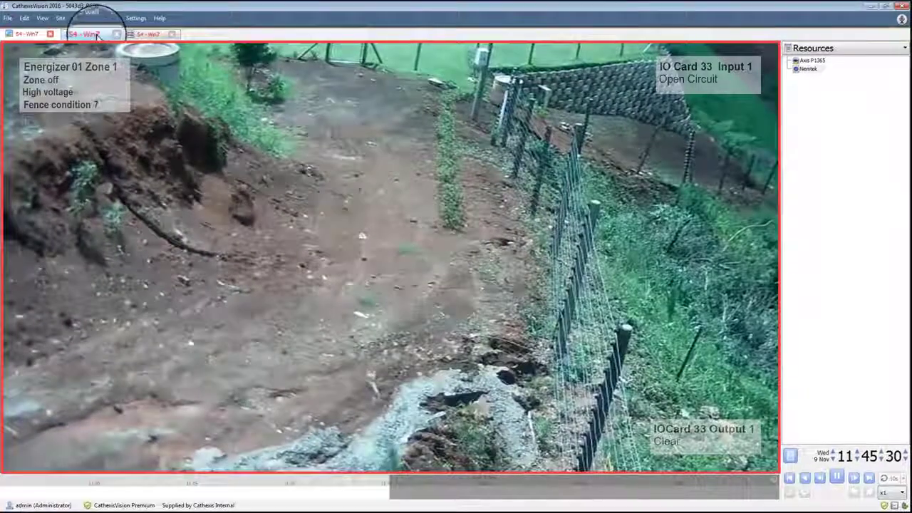
Start a new event in the Events setup of the S4 - Win7 server
{"action": "left_click", "coordinate": [85, 34]}
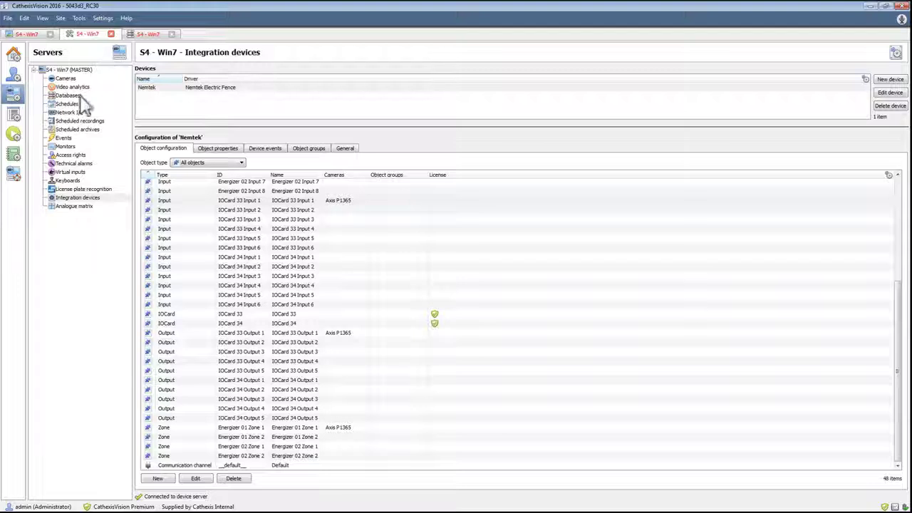
{"action": "left_click", "coordinate": [70, 139]}
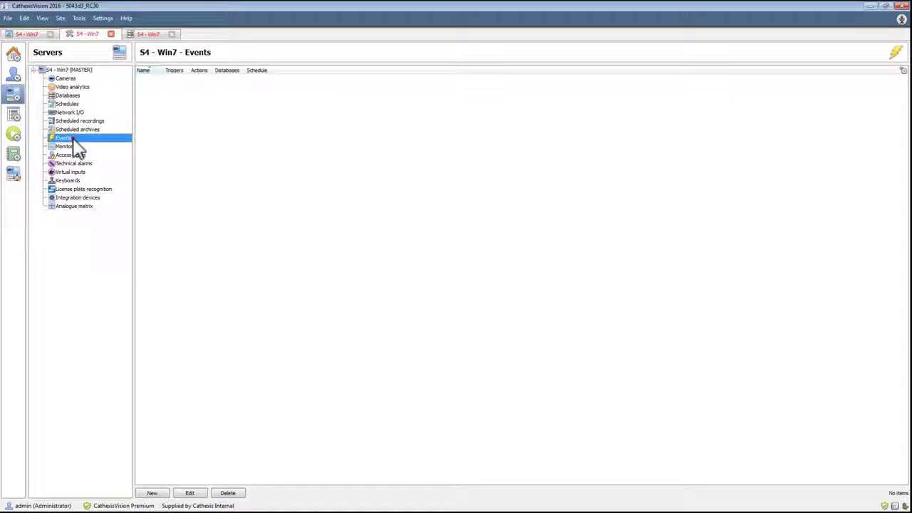
{"action": "right_click", "coordinate": [247, 129]}
{"action": "left_click", "coordinate": [258, 134]}
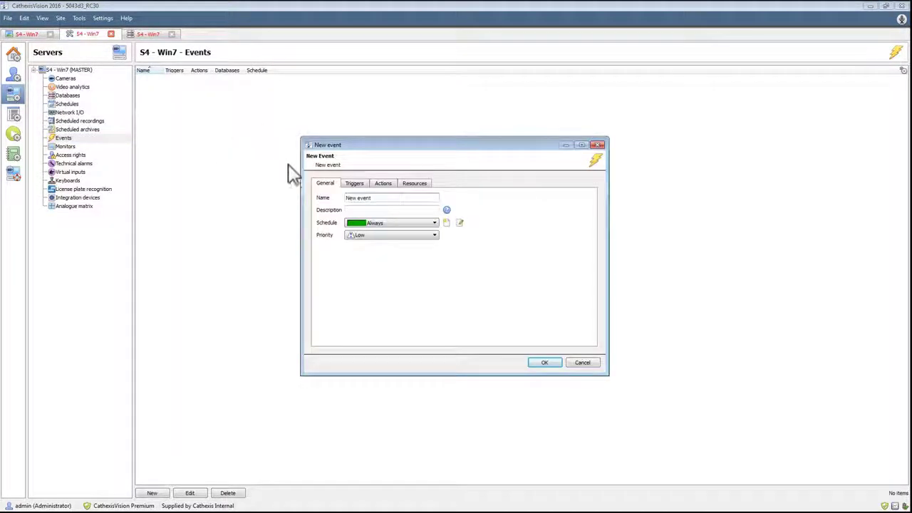
Set the new event to use nemtek triggers from any energizer
{"action": "left_click", "coordinate": [351, 186]}
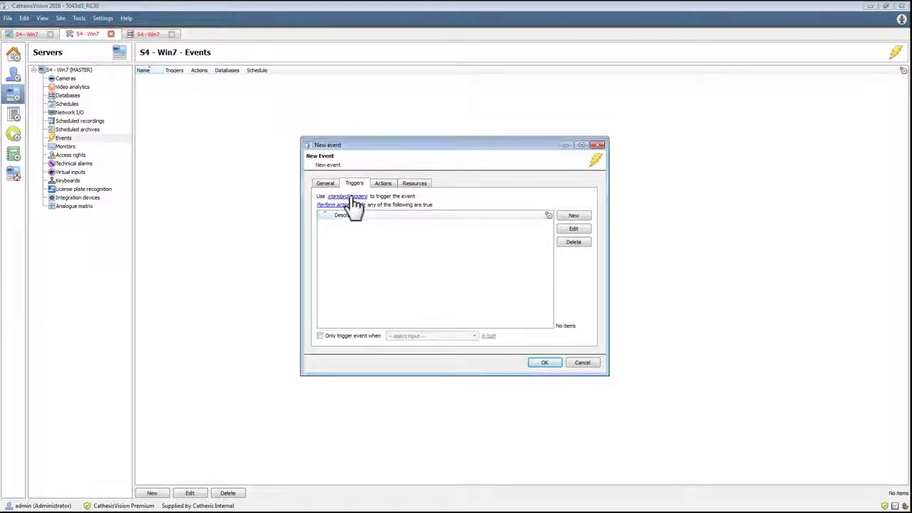
{"action": "left_click", "coordinate": [351, 197]}
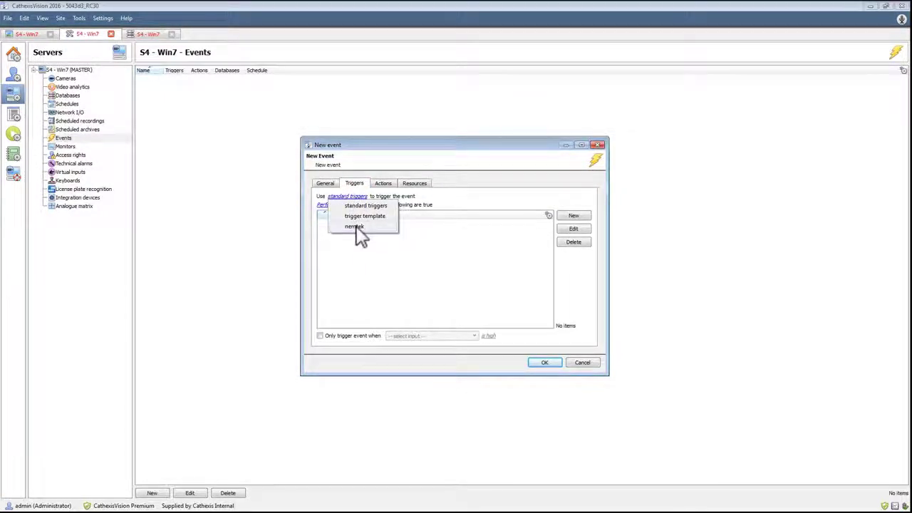
{"action": "left_click", "coordinate": [356, 228]}
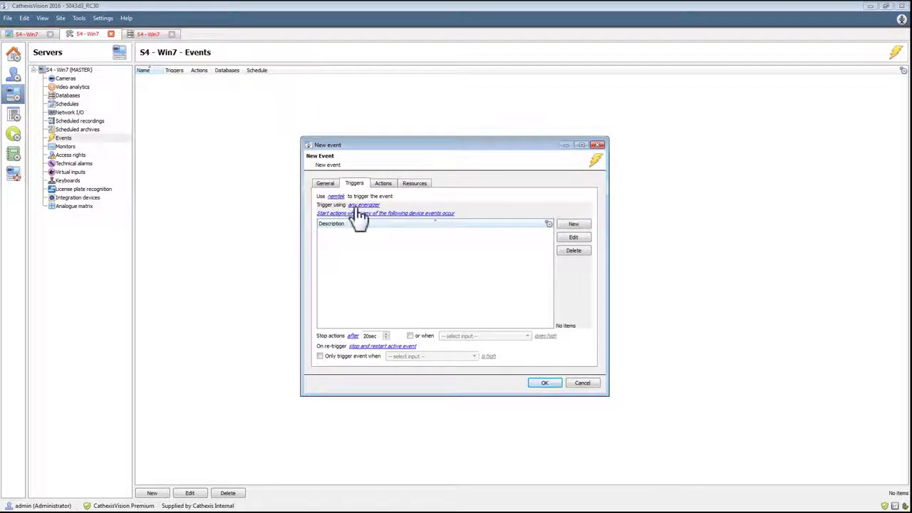
{"action": "left_click", "coordinate": [358, 206]}
{"action": "mouse_move", "coordinate": [407, 293]}
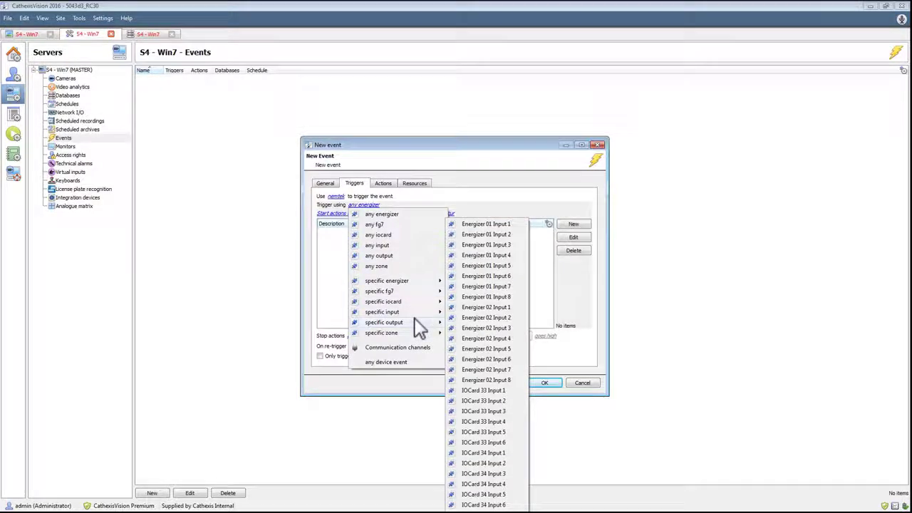
{"action": "mouse_move", "coordinate": [419, 328]}
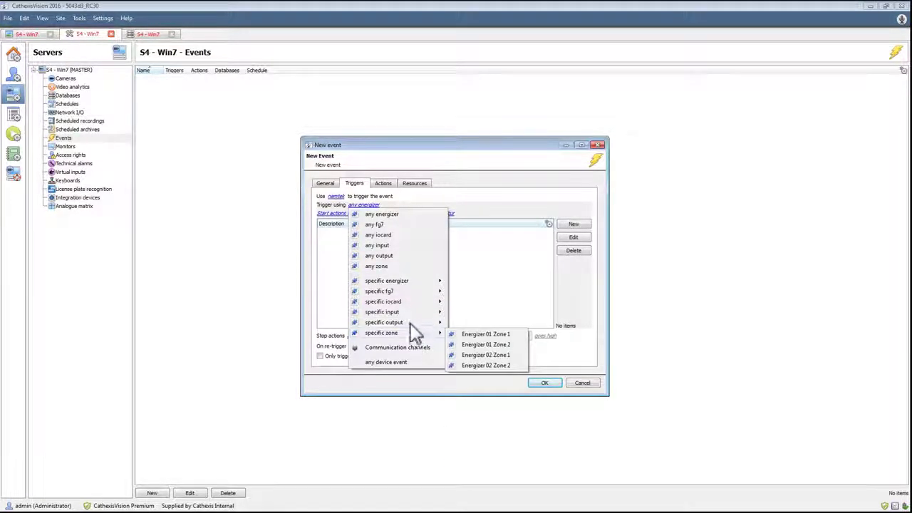
{"action": "mouse_move", "coordinate": [414, 283]}
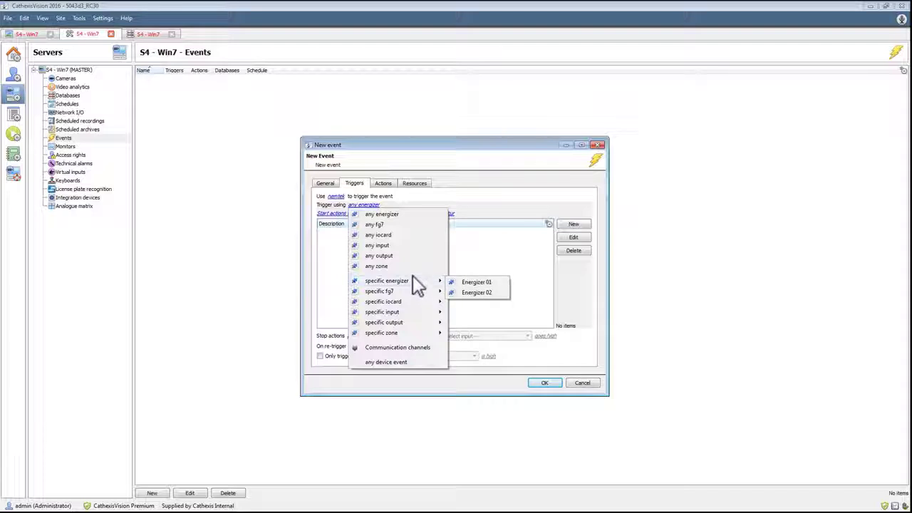
{"action": "left_click", "coordinate": [413, 215]}
Review the rule criteria for an Energizer device event trigger and add the trigger without rules, on the Always schedule
{"action": "left_click", "coordinate": [575, 225]}
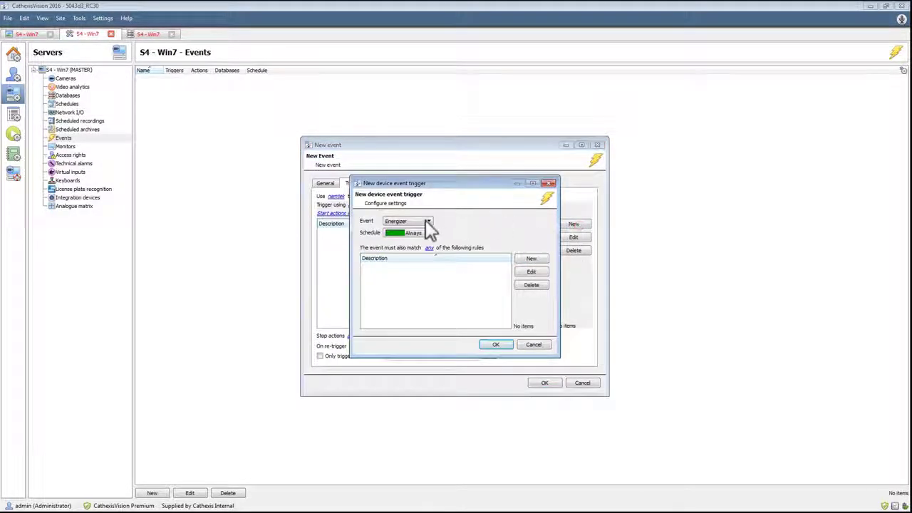
{"action": "left_click", "coordinate": [531, 261]}
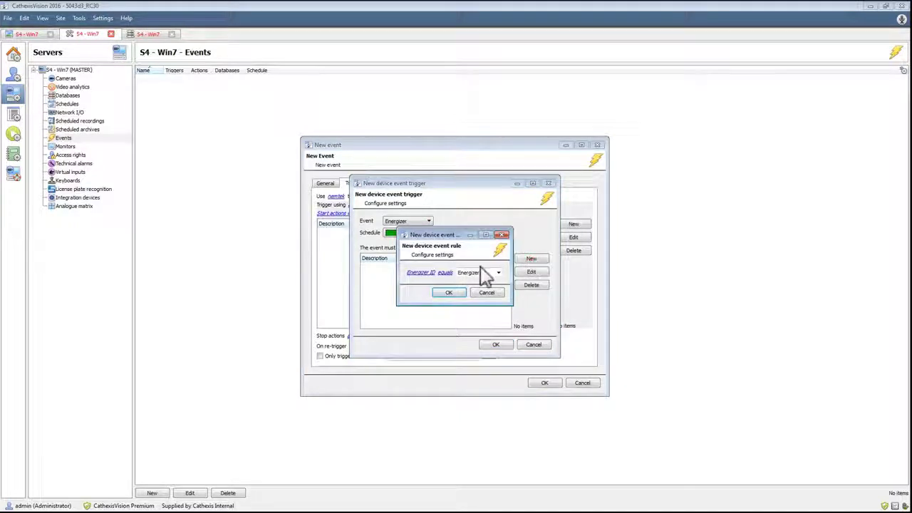
{"action": "left_click", "coordinate": [420, 273]}
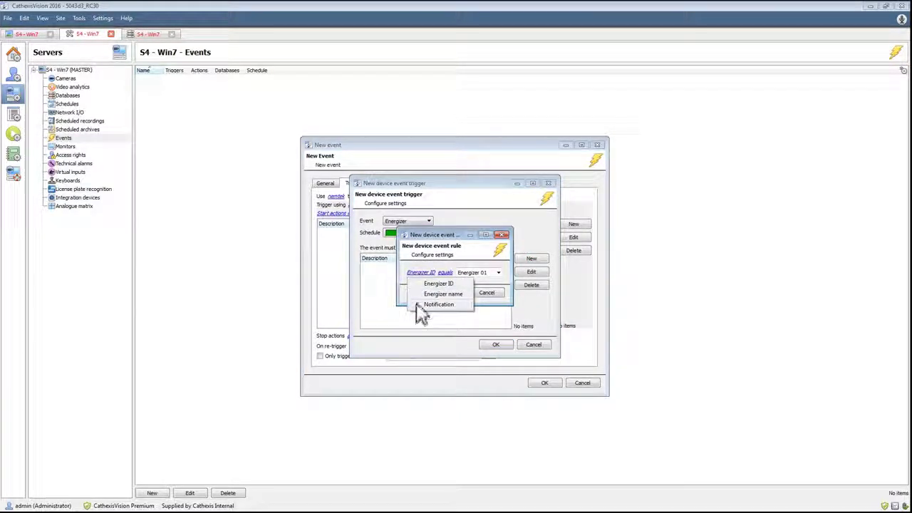
{"action": "left_click", "coordinate": [419, 273]}
{"action": "left_click", "coordinate": [499, 293]}
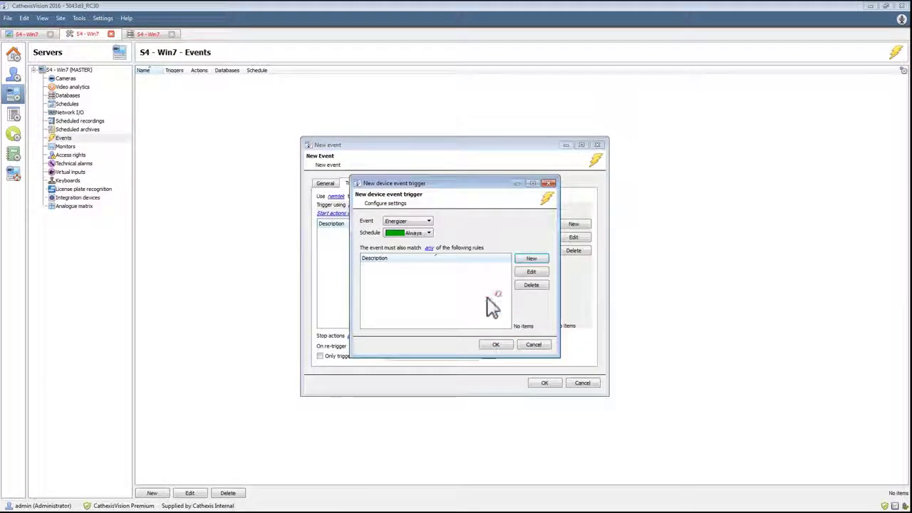
{"action": "left_click", "coordinate": [496, 345]}
Switch the trigger source to any input and review the rule criteria offered for an Input trigger without adding one
{"action": "left_click", "coordinate": [360, 206]}
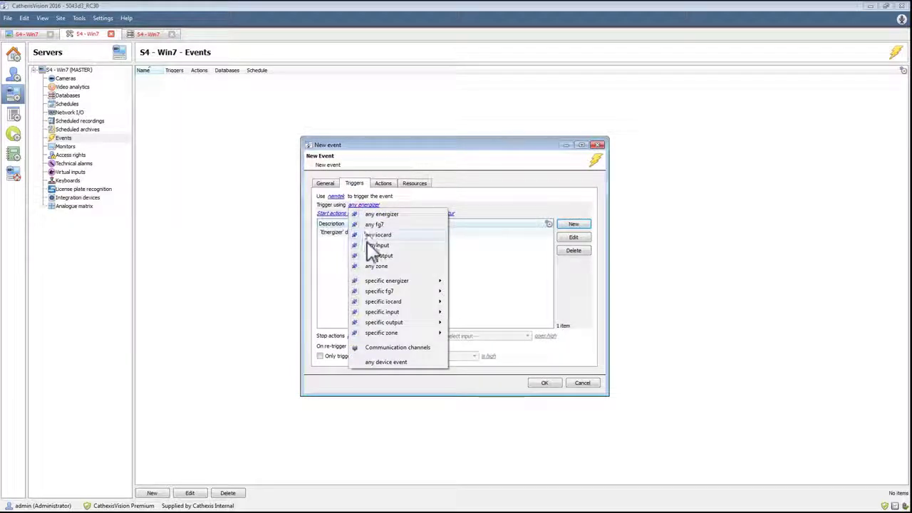
{"action": "left_click", "coordinate": [370, 245]}
{"action": "left_click", "coordinate": [574, 224]}
{"action": "left_click", "coordinate": [528, 259]}
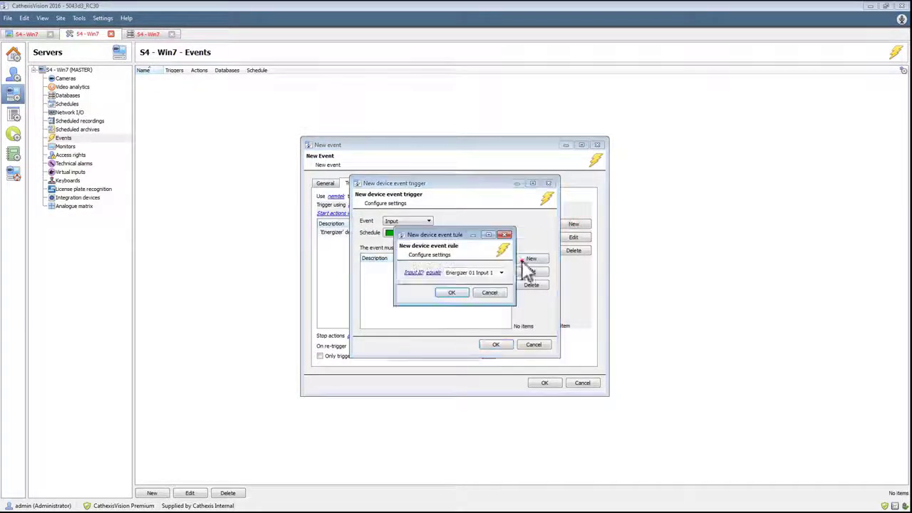
{"action": "left_click", "coordinate": [413, 272]}
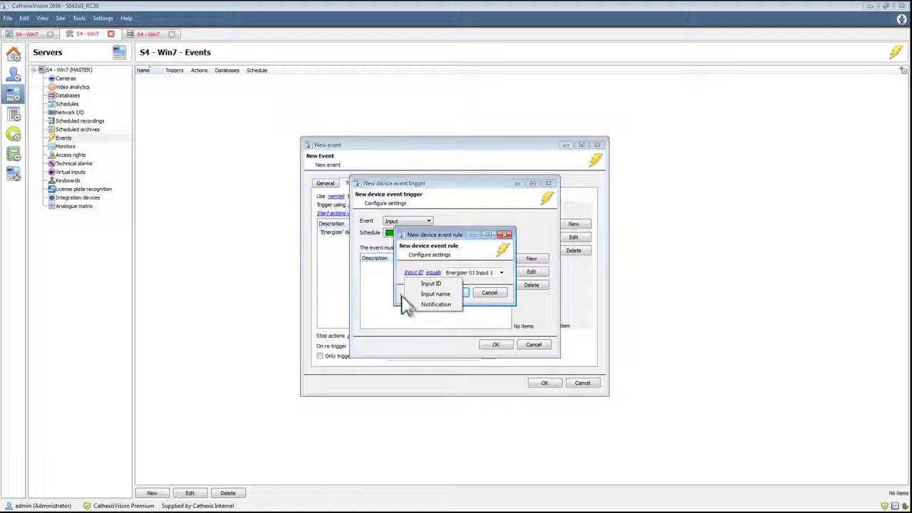
{"action": "left_click", "coordinate": [403, 300]}
{"action": "left_click", "coordinate": [489, 293]}
{"action": "left_click", "coordinate": [496, 345]}
Switch the trigger source to any output, review the rule criteria for an Output trigger, and discard that trigger
{"action": "left_click", "coordinate": [360, 205]}
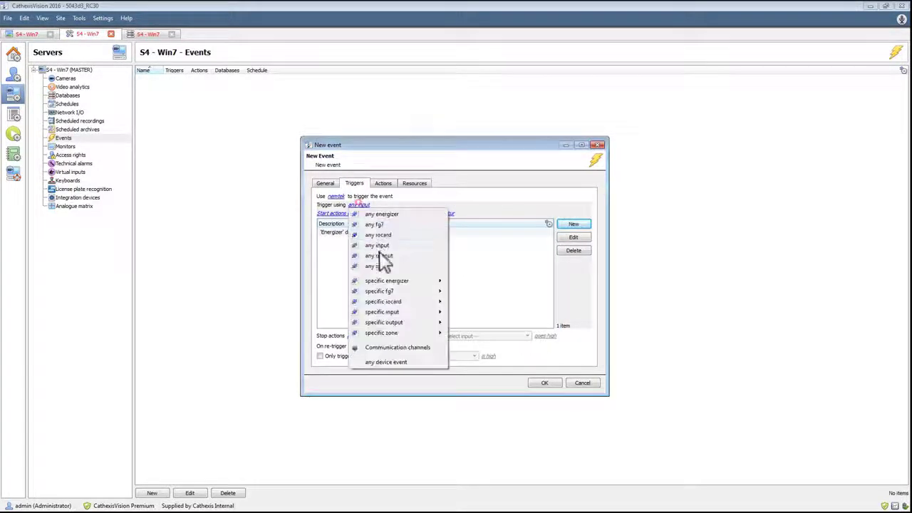
{"action": "left_click", "coordinate": [383, 260]}
{"action": "left_click", "coordinate": [574, 225]}
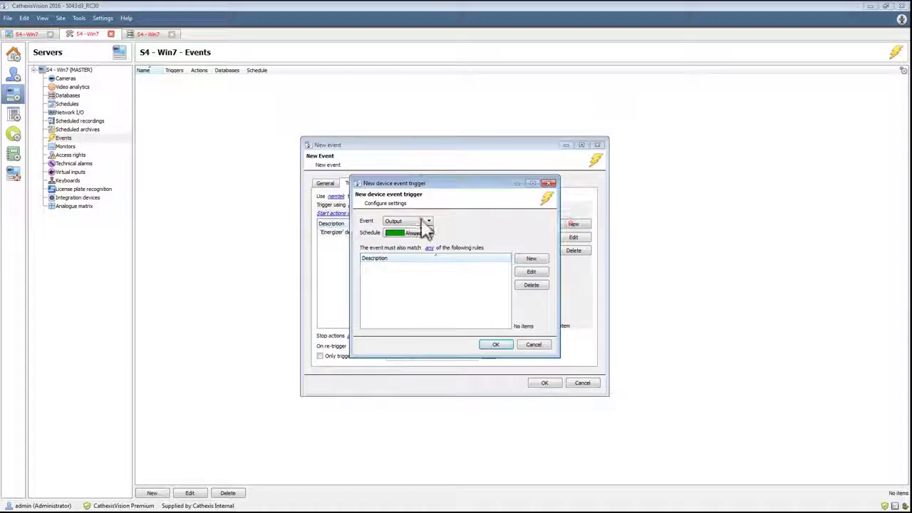
{"action": "left_click", "coordinate": [531, 258]}
{"action": "left_click", "coordinate": [418, 273]}
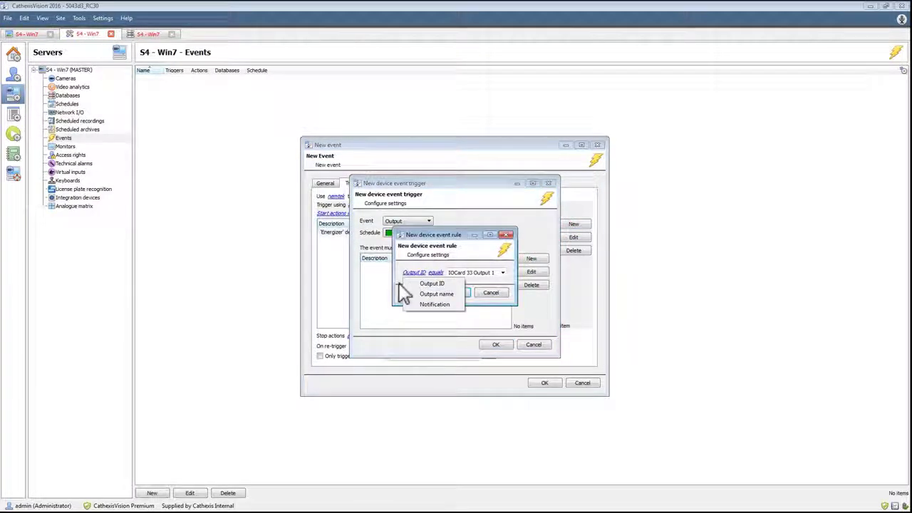
{"action": "left_click", "coordinate": [404, 285]}
{"action": "left_click", "coordinate": [479, 294]}
{"action": "left_click", "coordinate": [533, 345]}
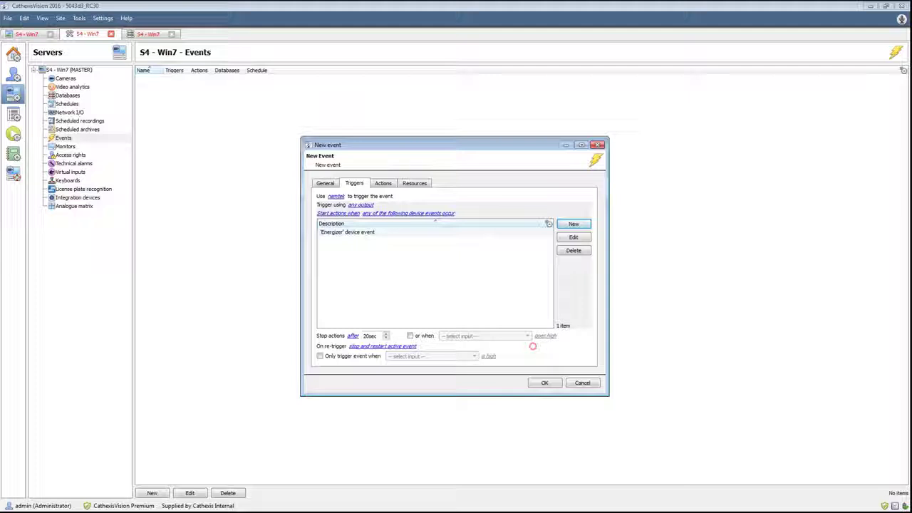
Switch the trigger source to any zone, review the rule criteria for a Zone trigger, and discard that trigger
{"action": "left_click", "coordinate": [360, 205]}
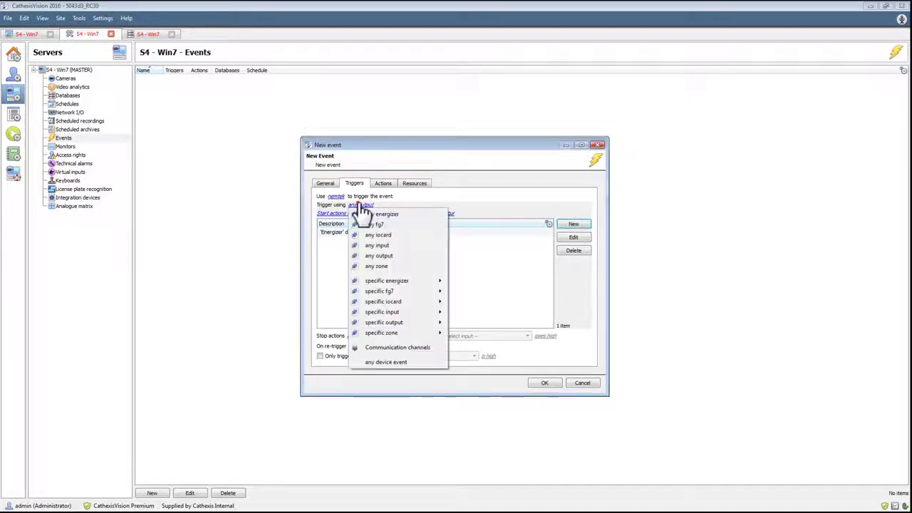
{"action": "left_click", "coordinate": [378, 266]}
{"action": "left_click", "coordinate": [574, 224]}
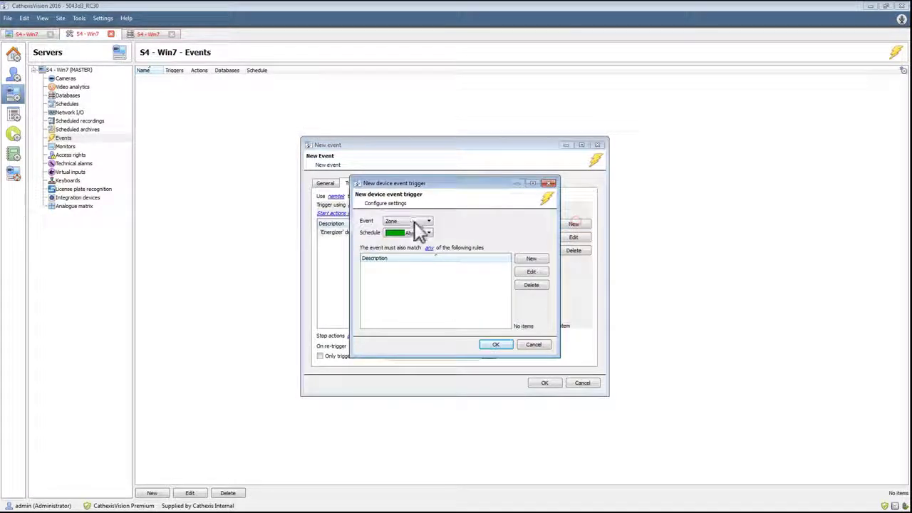
{"action": "left_click", "coordinate": [531, 259]}
{"action": "left_click", "coordinate": [414, 273]}
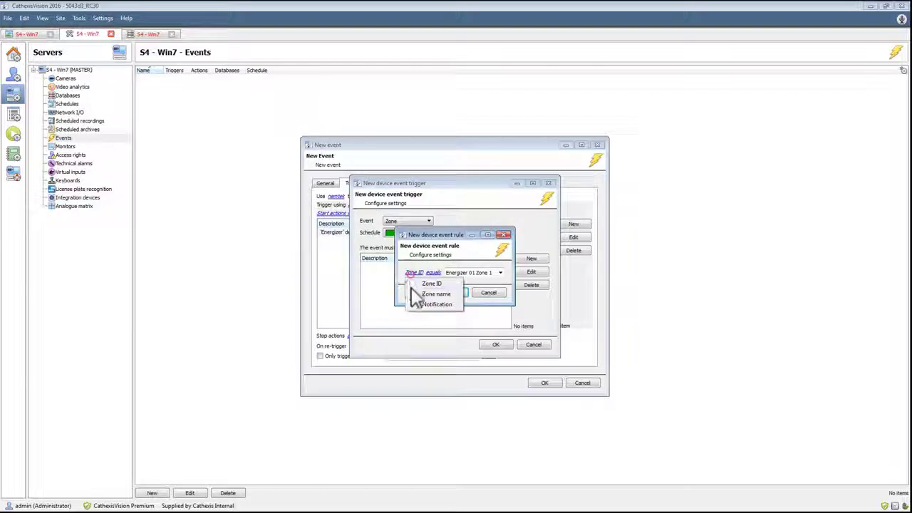
{"action": "left_click", "coordinate": [489, 292]}
{"action": "left_click", "coordinate": [489, 293]}
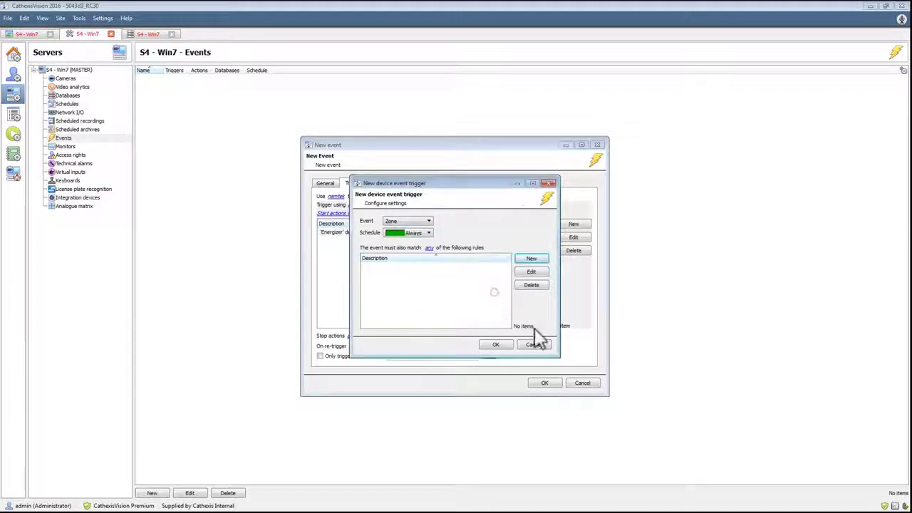
{"action": "left_click", "coordinate": [534, 344]}
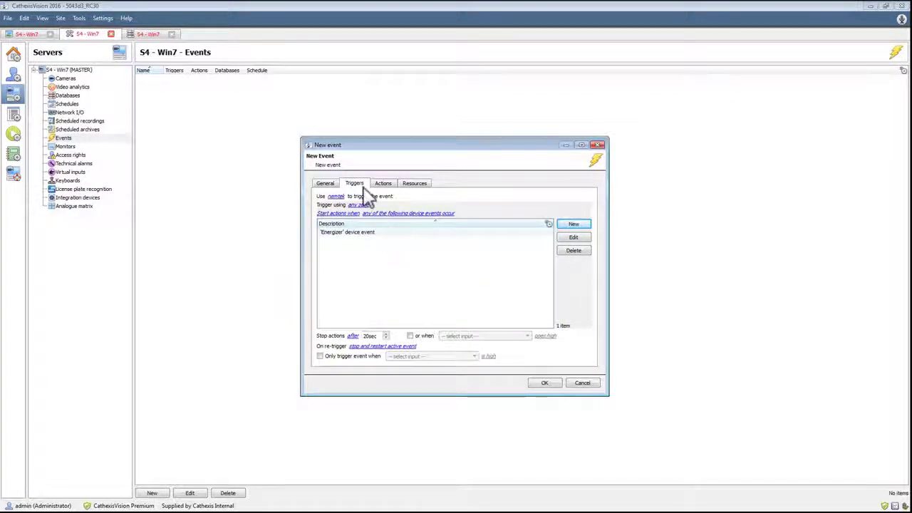
Start a Control Nemtek action for the event with Energizer 01 as the object to control and review its commands
{"action": "left_click", "coordinate": [383, 184]}
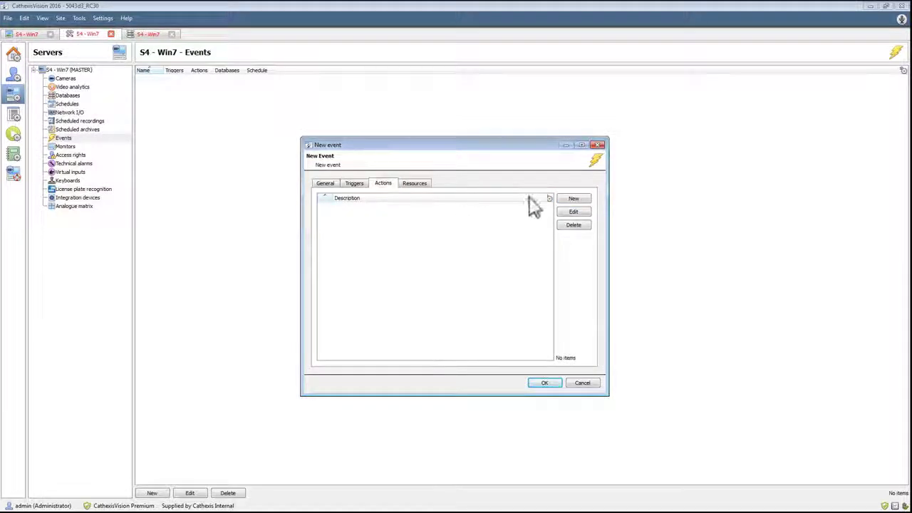
{"action": "left_click", "coordinate": [574, 199]}
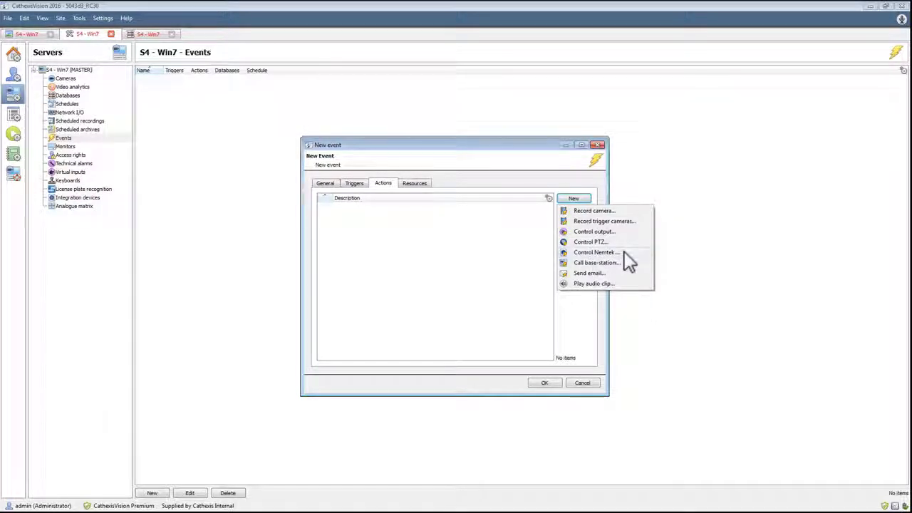
{"action": "left_click", "coordinate": [623, 253]}
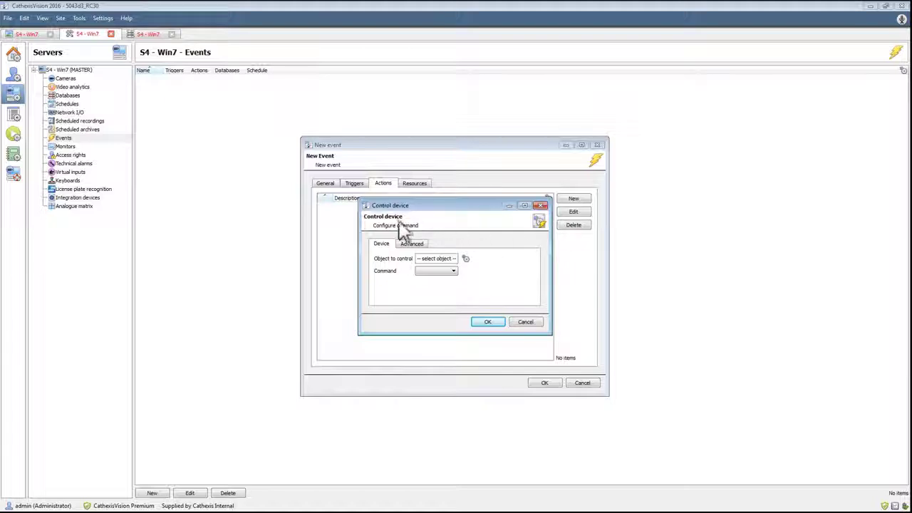
{"action": "left_click", "coordinate": [465, 259]}
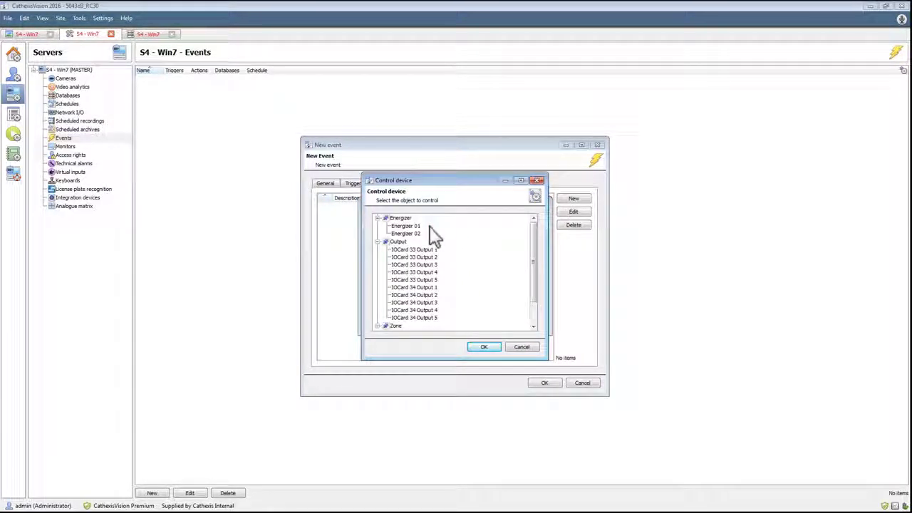
{"action": "scroll", "coordinate": [456, 263], "scroll_direction": "down", "scroll_amount": 2}
{"action": "scroll", "coordinate": [459, 265], "scroll_direction": "up", "scroll_amount": 2}
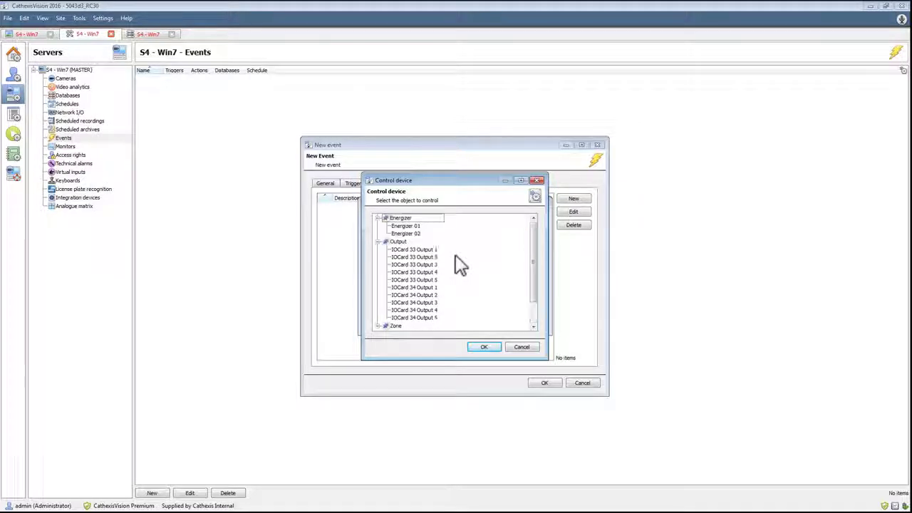
{"action": "left_click", "coordinate": [416, 226]}
{"action": "left_click", "coordinate": [486, 347]}
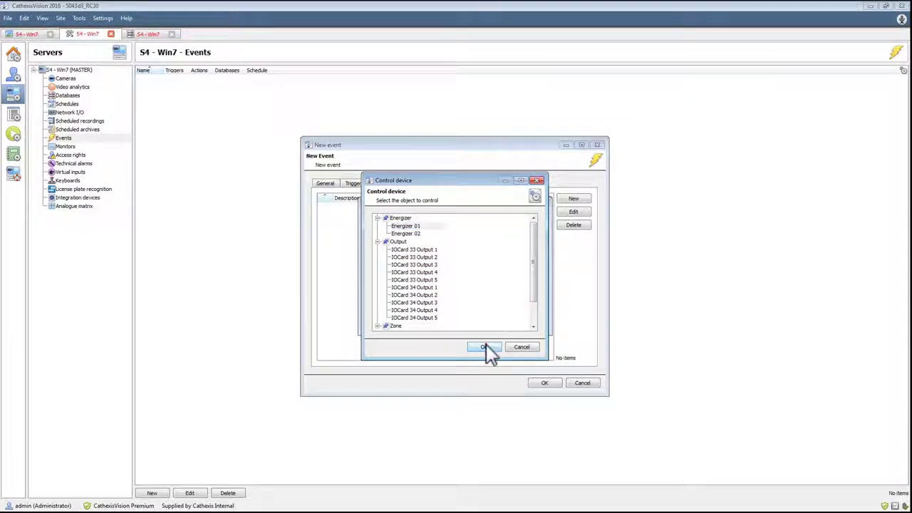
{"action": "left_click", "coordinate": [447, 272]}
{"action": "left_click", "coordinate": [447, 277]}
Change the controlled object to IOCard 33 Output 1 and use the Clear command
{"action": "left_click", "coordinate": [465, 259]}
{"action": "left_click", "coordinate": [430, 252]}
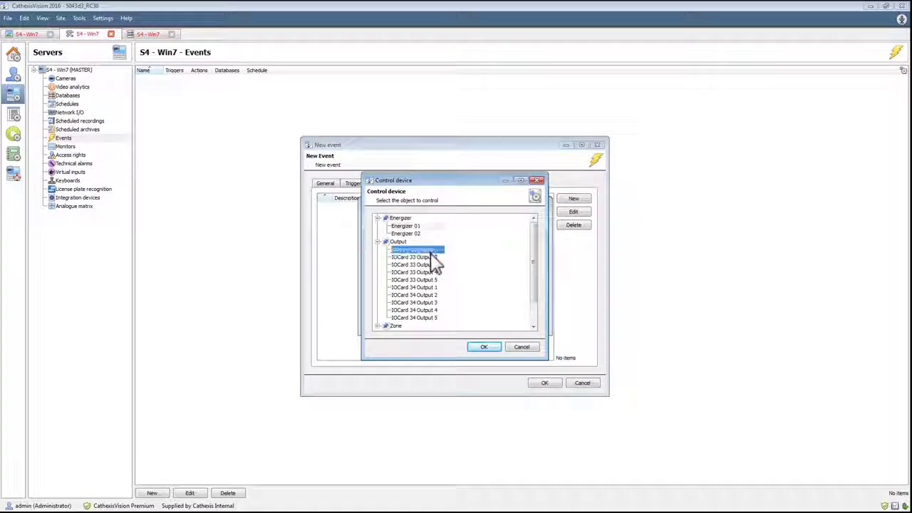
{"action": "left_click", "coordinate": [477, 347]}
{"action": "left_click", "coordinate": [459, 273]}
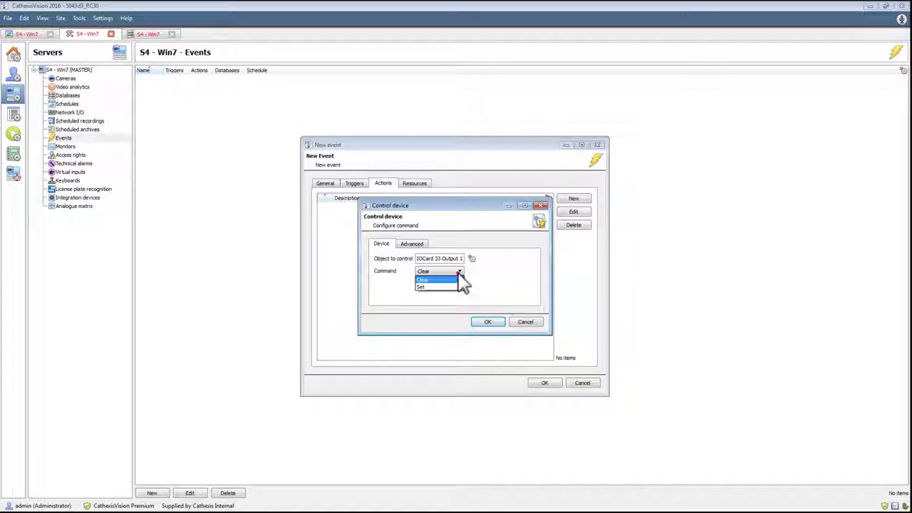
{"action": "left_click", "coordinate": [456, 279]}
Change the controlled object to Energizer 01 Zone 1 and review its commands, keeping High voltage
{"action": "left_click", "coordinate": [468, 259]}
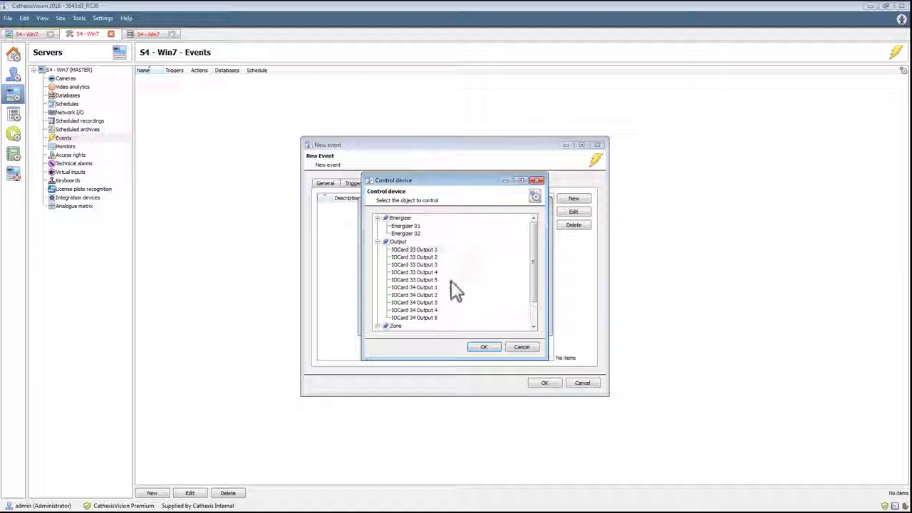
{"action": "scroll", "coordinate": [449, 300], "scroll_direction": "down", "scroll_amount": 2}
{"action": "left_click", "coordinate": [436, 307]}
{"action": "left_click", "coordinate": [482, 348]}
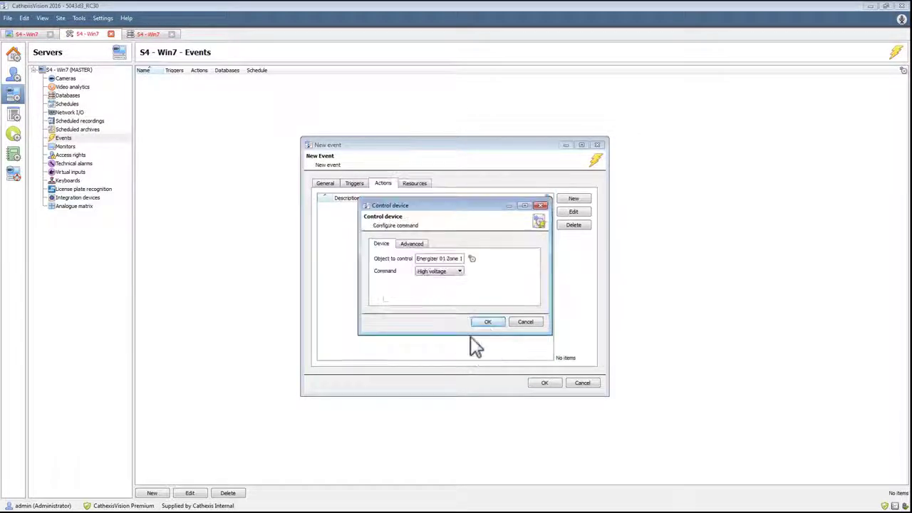
{"action": "left_click", "coordinate": [447, 273]}
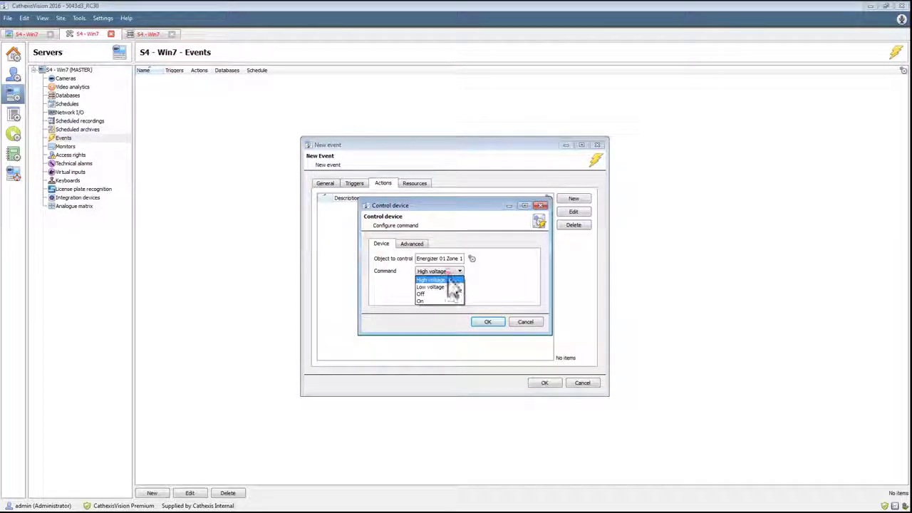
{"action": "left_click", "coordinate": [458, 271]}
Review the control action's advanced options, and discard both the action and the new event
{"action": "left_click", "coordinate": [412, 244]}
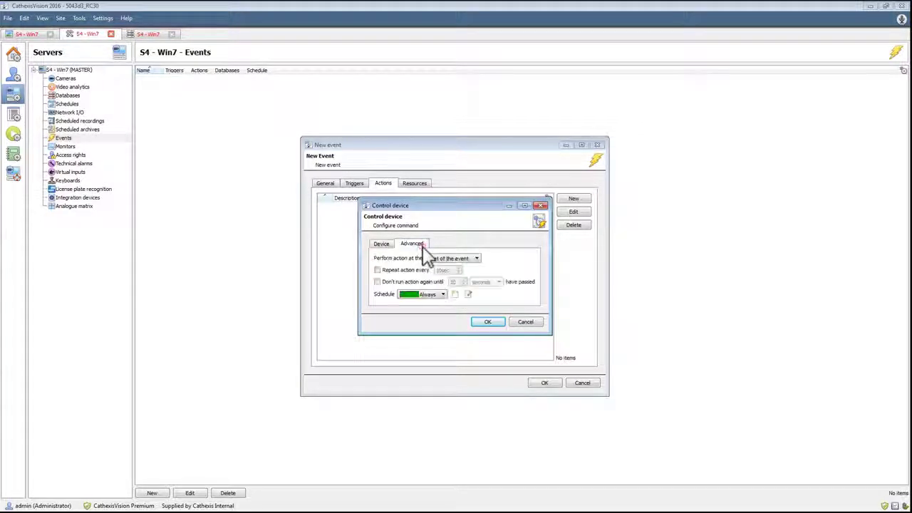
{"action": "left_click", "coordinate": [382, 244]}
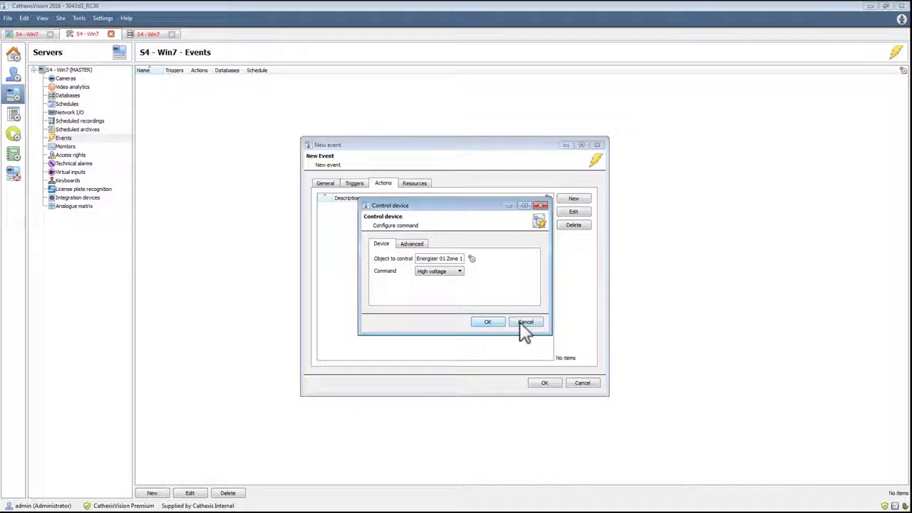
{"action": "left_click", "coordinate": [523, 324]}
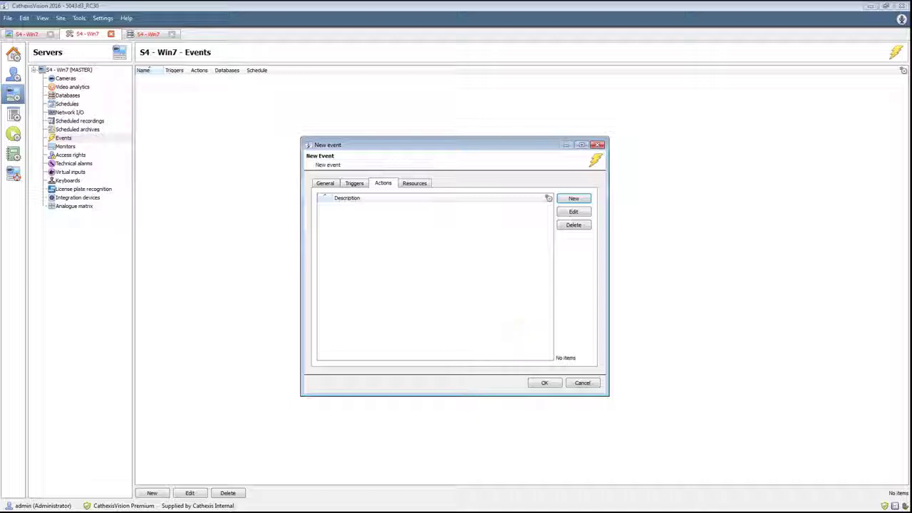
{"action": "left_click", "coordinate": [588, 385]}
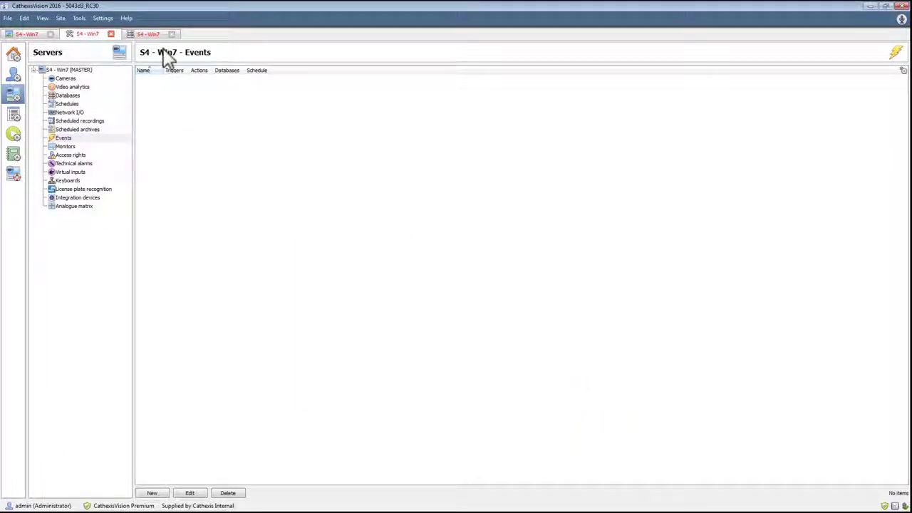
Open the Nemtek database for review and show the footage linked to the 11:37:26 High voltage entry of Energizer 01 Zone 1
{"action": "left_click", "coordinate": [151, 35]}
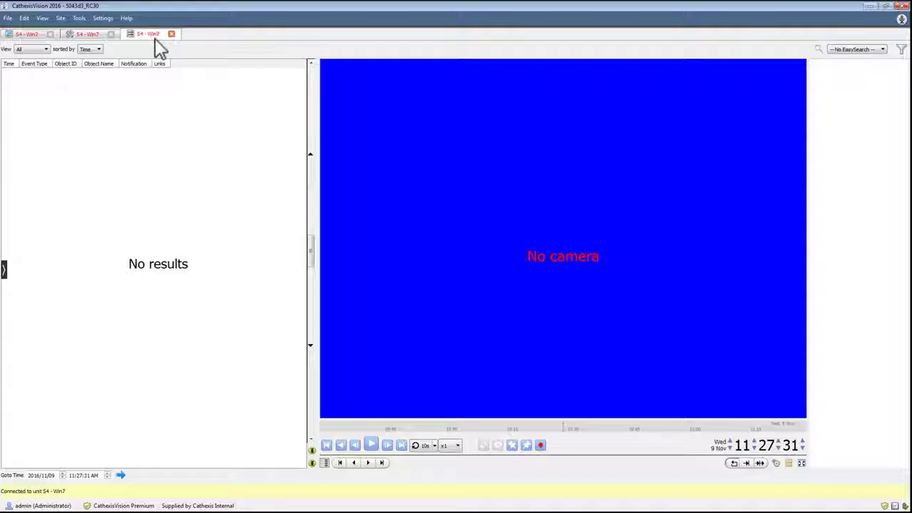
{"action": "mouse_move", "coordinate": [9, 273]}
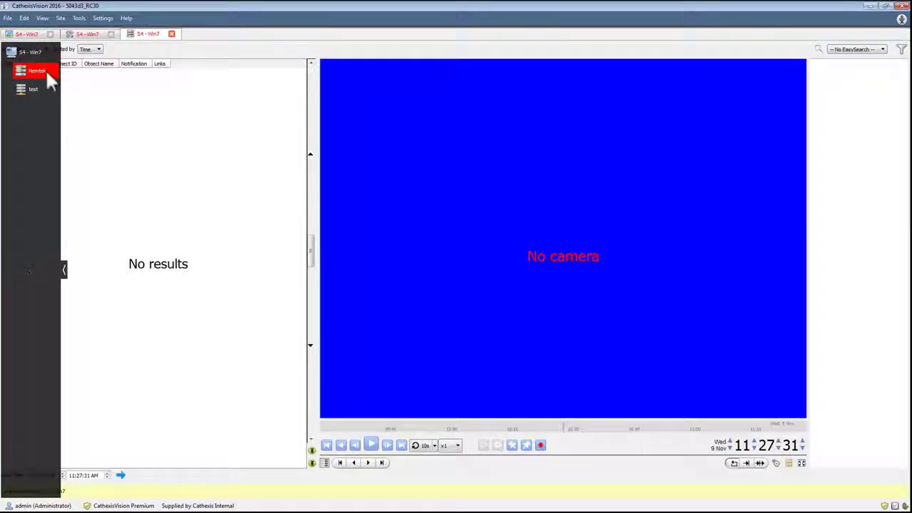
{"action": "left_click", "coordinate": [32, 85]}
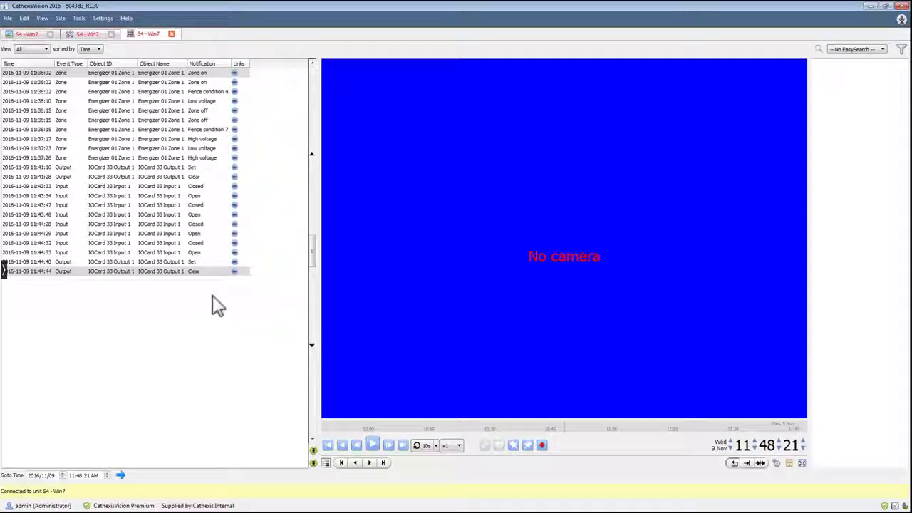
{"action": "left_click", "coordinate": [188, 160]}
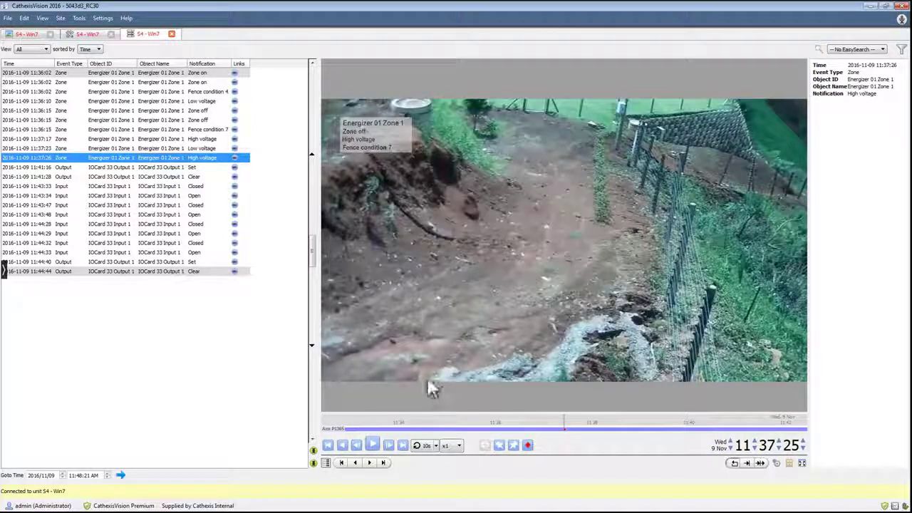